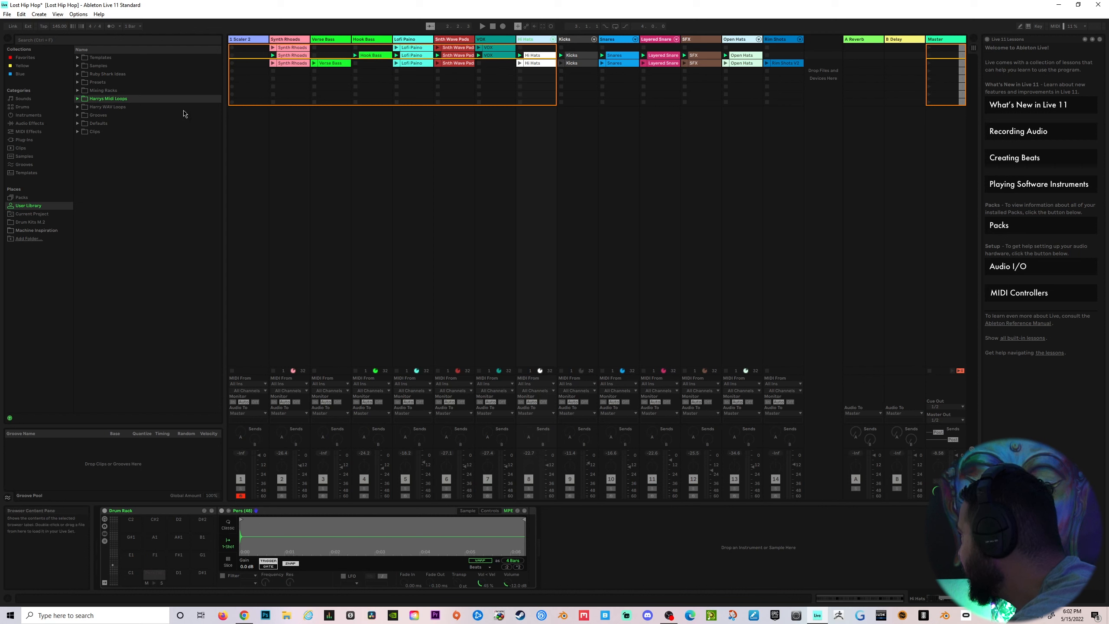
Open the User Library and expand the Harrys Midi Loops folder to its Hip Hop Midi Loops subfolder.
left_click(65, 29)
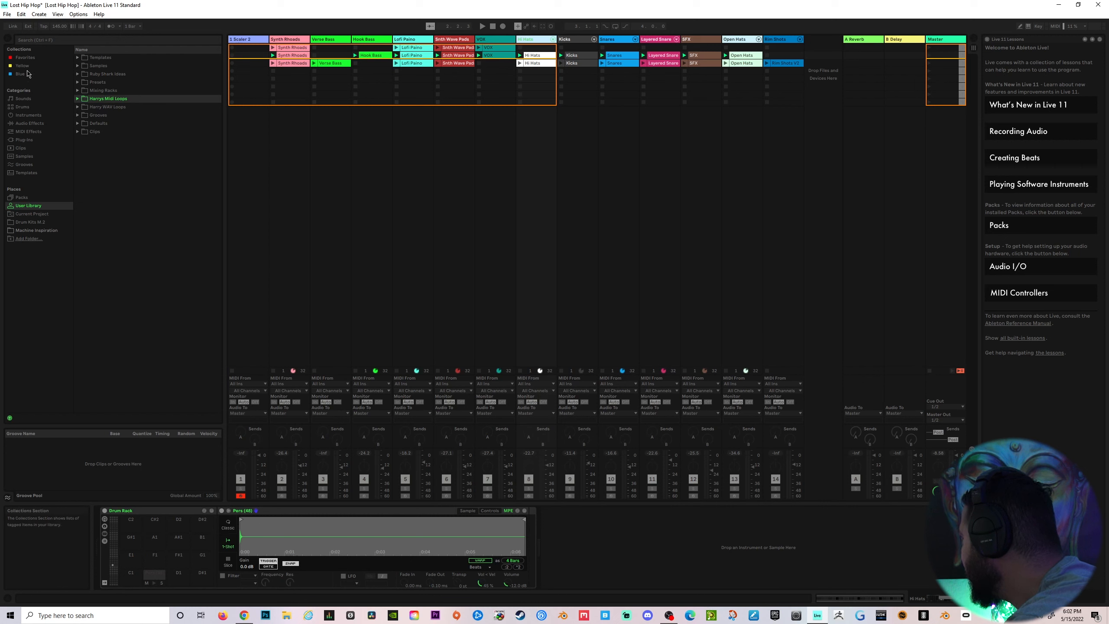
left_click(34, 206)
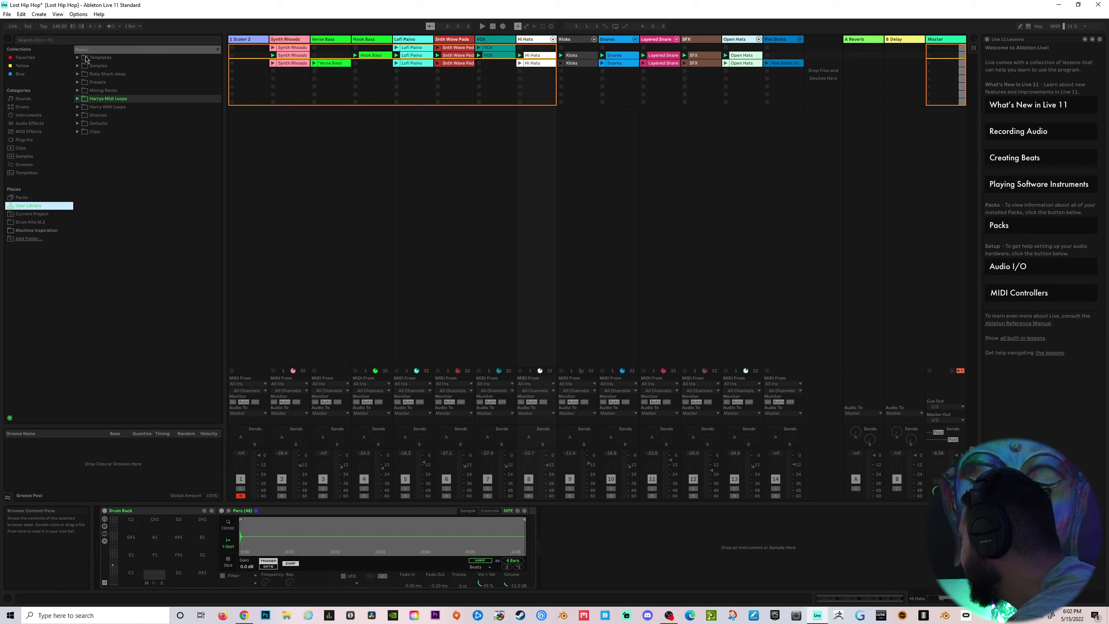
right_click(102, 158)
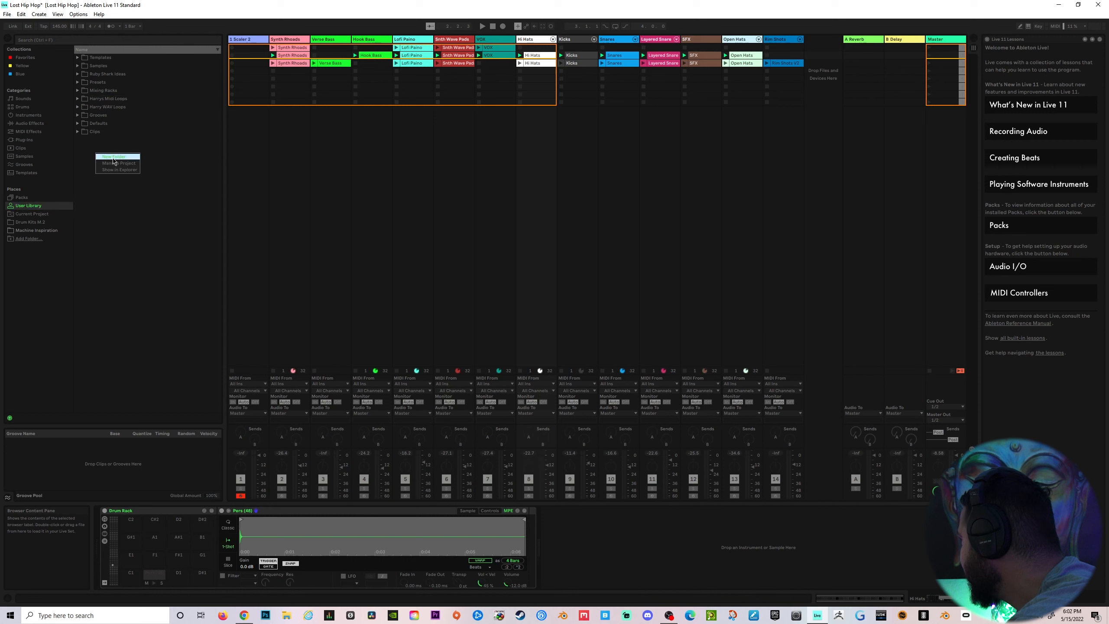
left_click(78, 100)
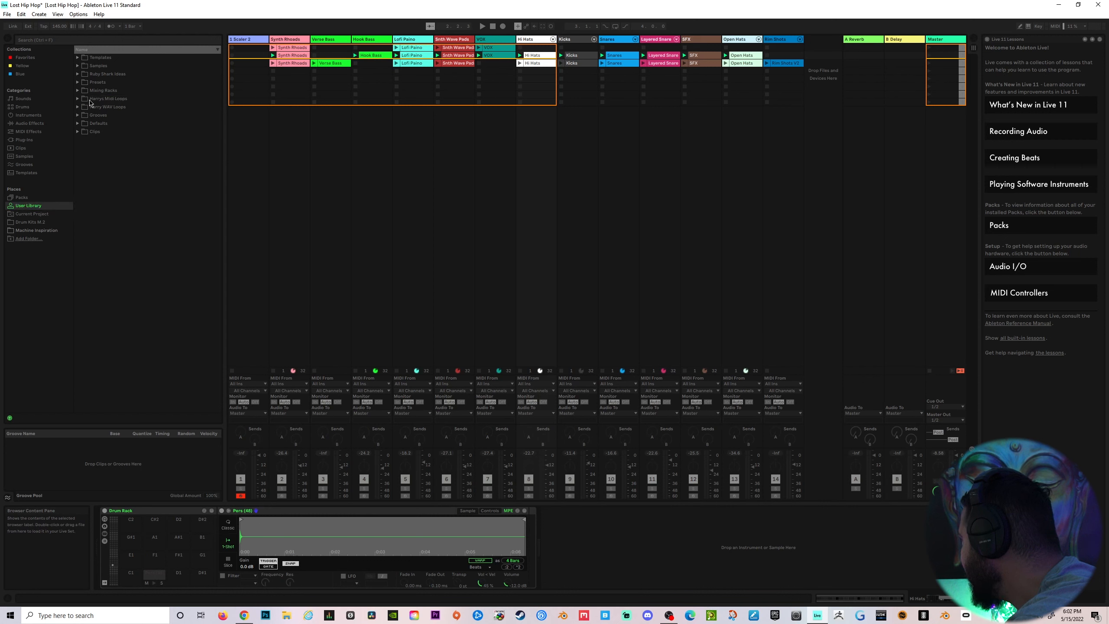
left_click(89, 101)
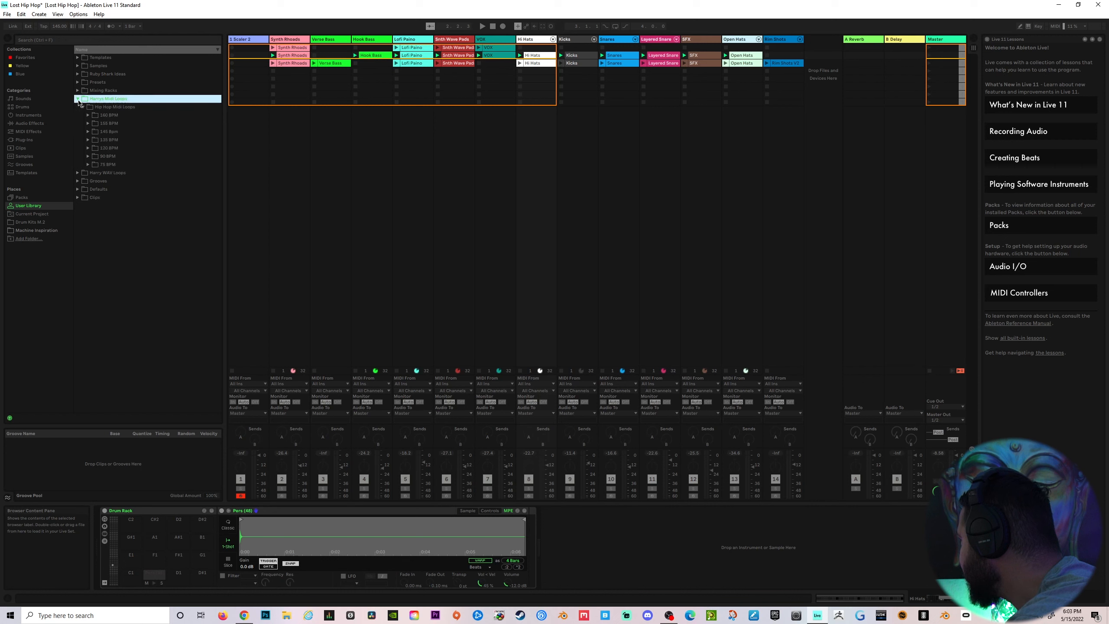
left_click(81, 108)
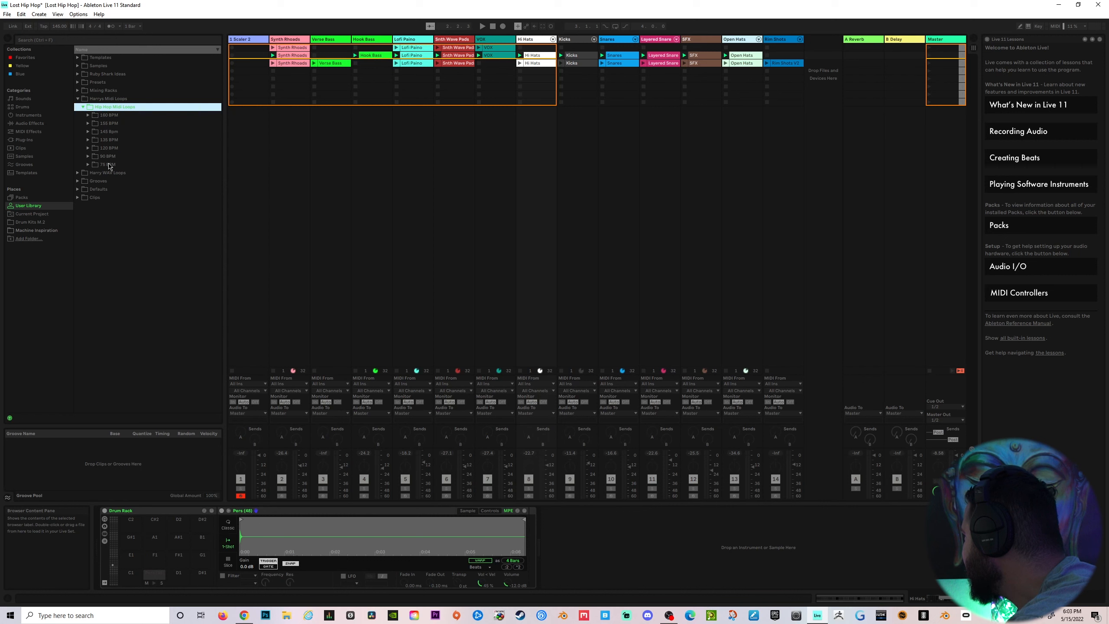
Create a new folder named Lost Hip Hop inside the 140 Bpm folder of Hip Hop Midi Loops.
left_click(104, 133)
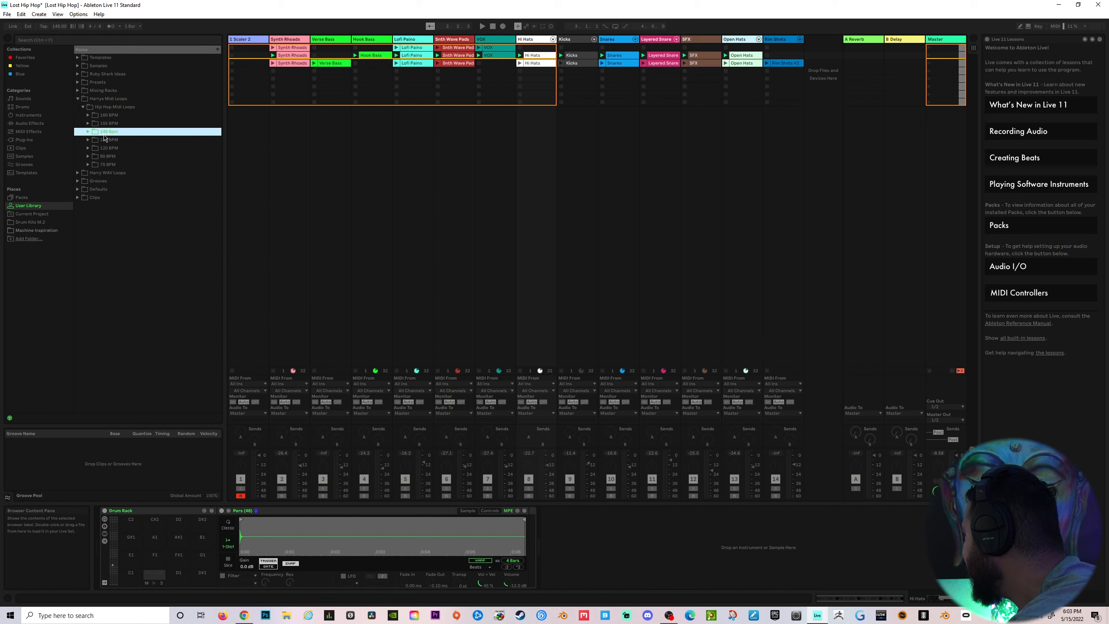
left_click(63, 27)
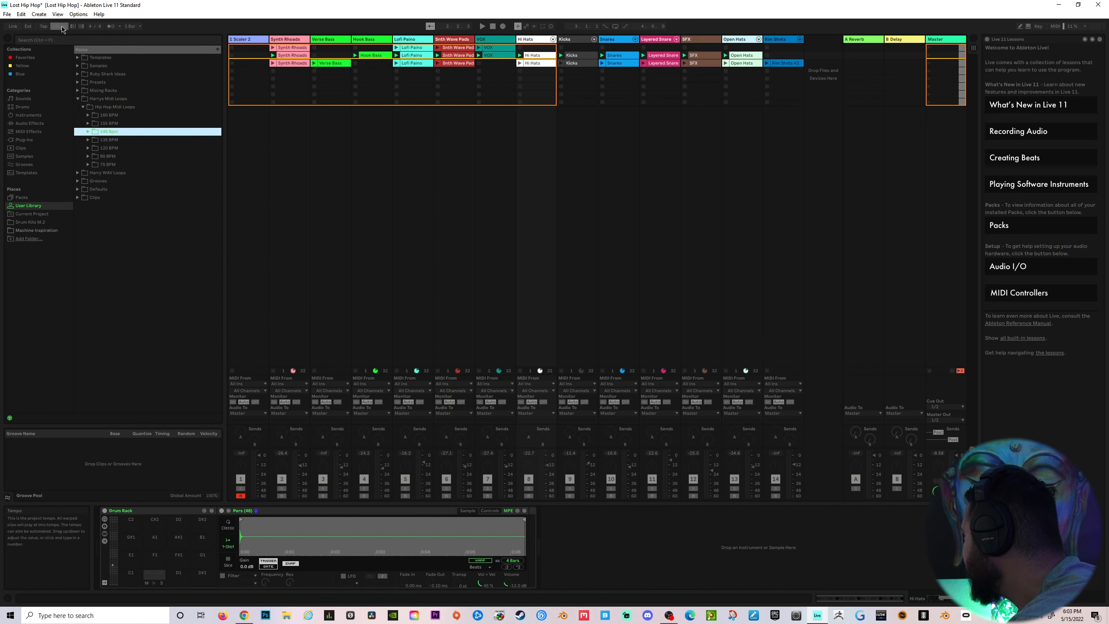
left_click(102, 131)
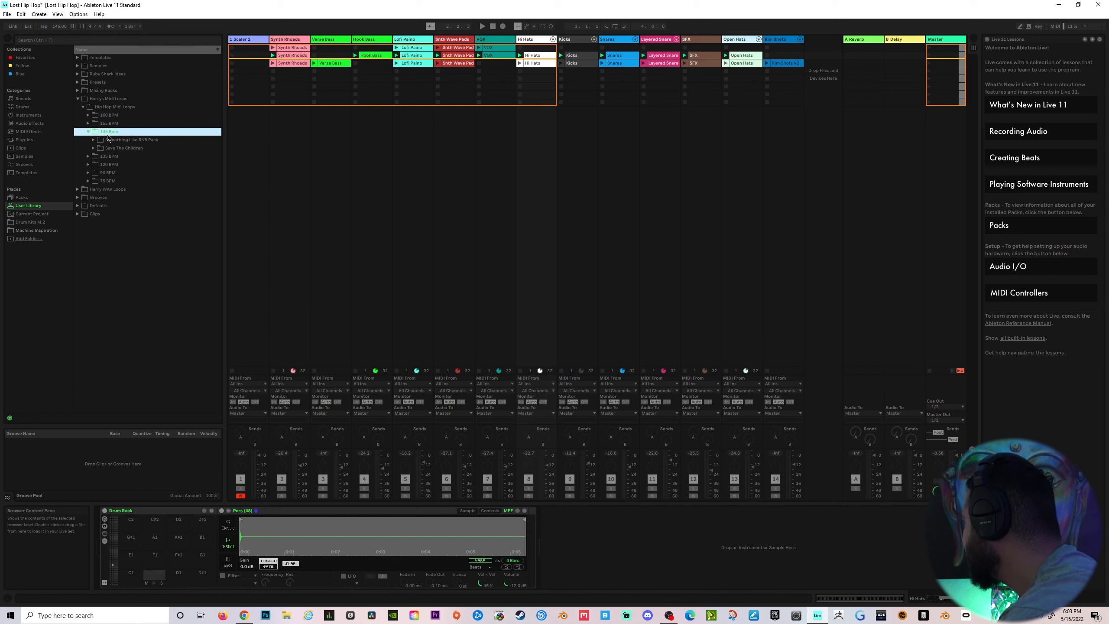
right_click(114, 133)
left_click(135, 139)
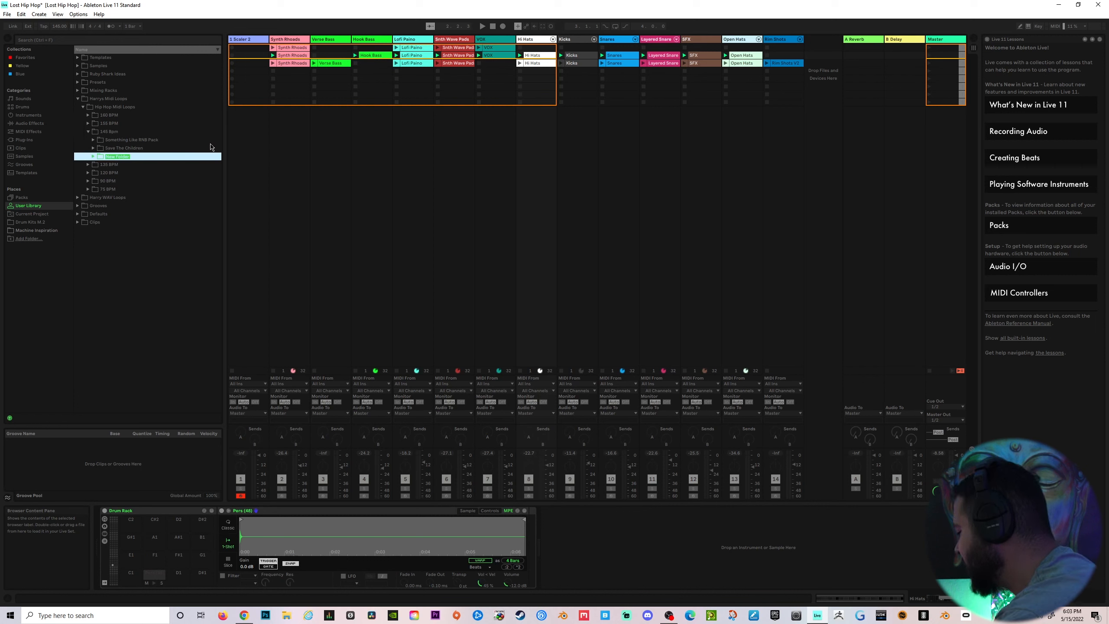
type("Lost Hip Hop")
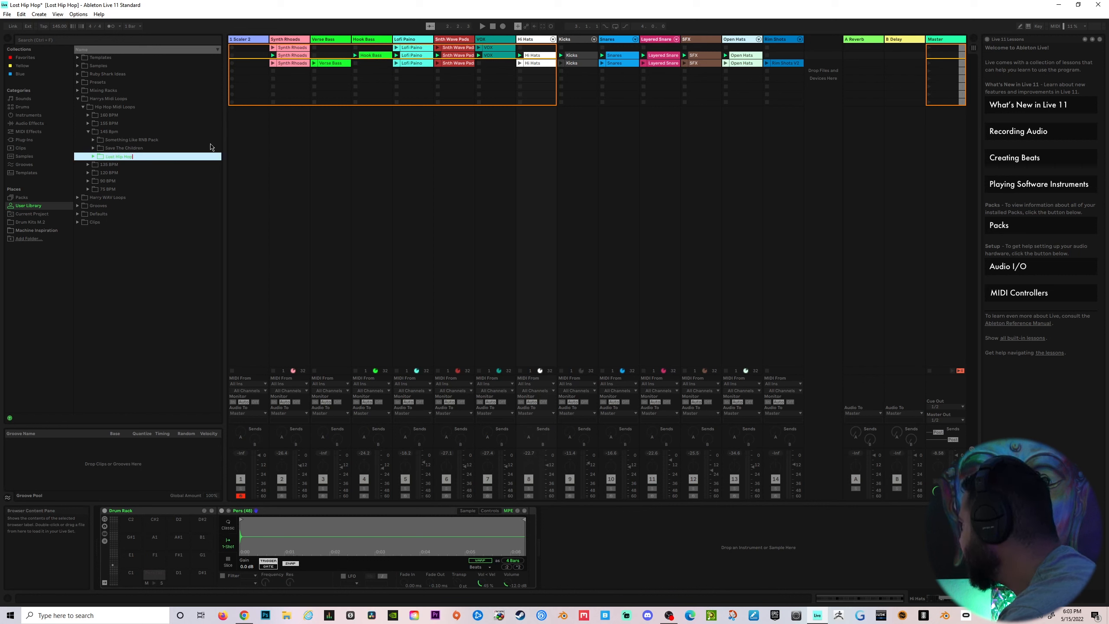
key("Return")
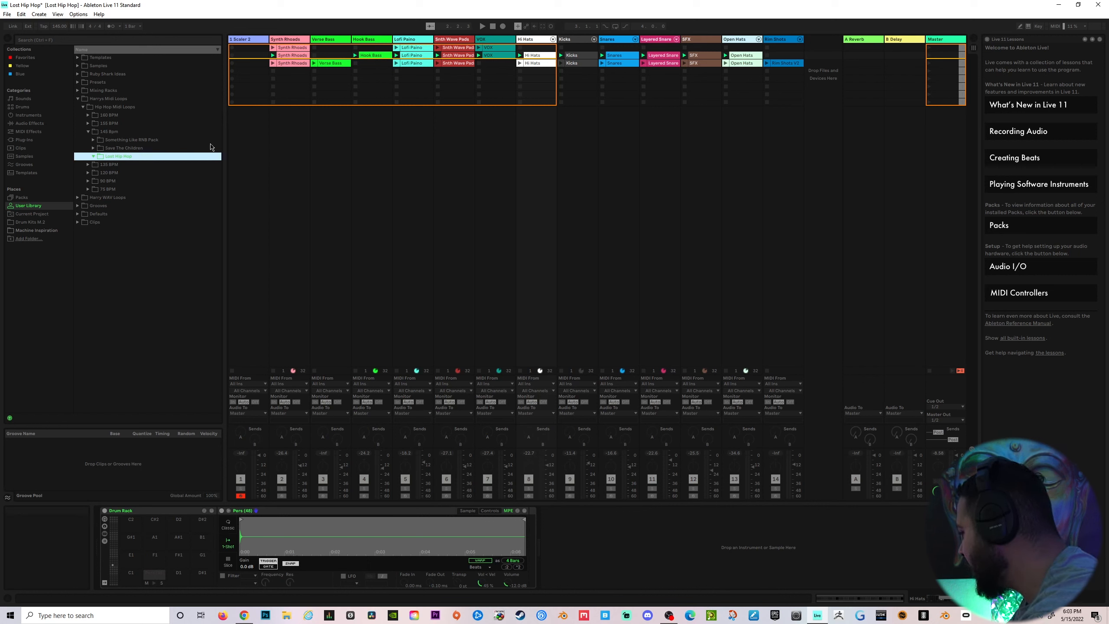
Play the session with all tracks and audition the Hi Hats track in solo.
left_click(436, 56)
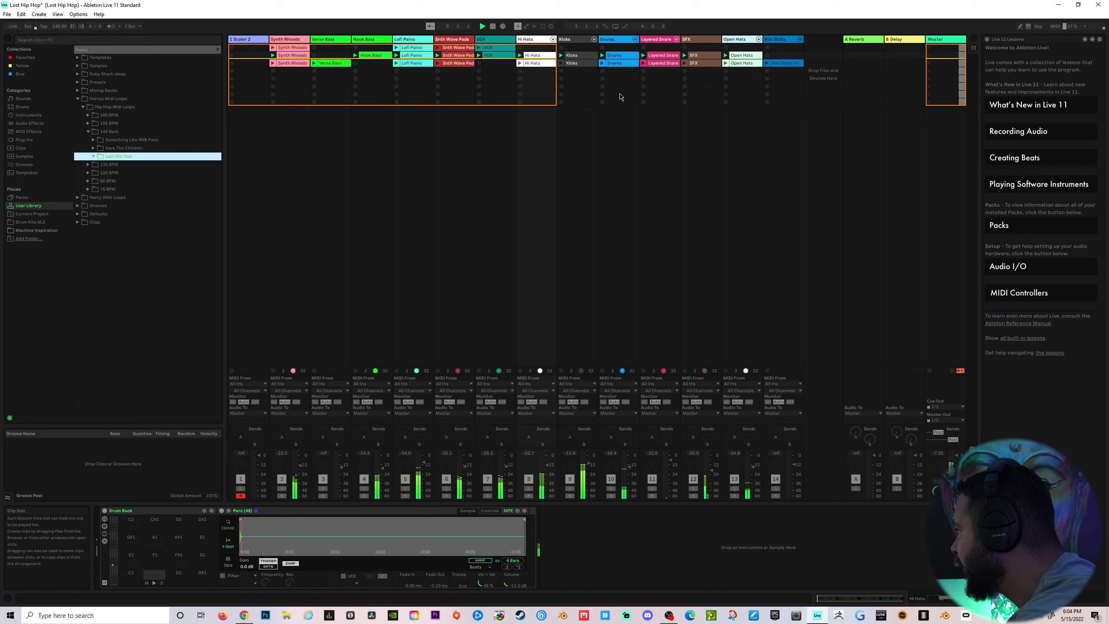
key("space")
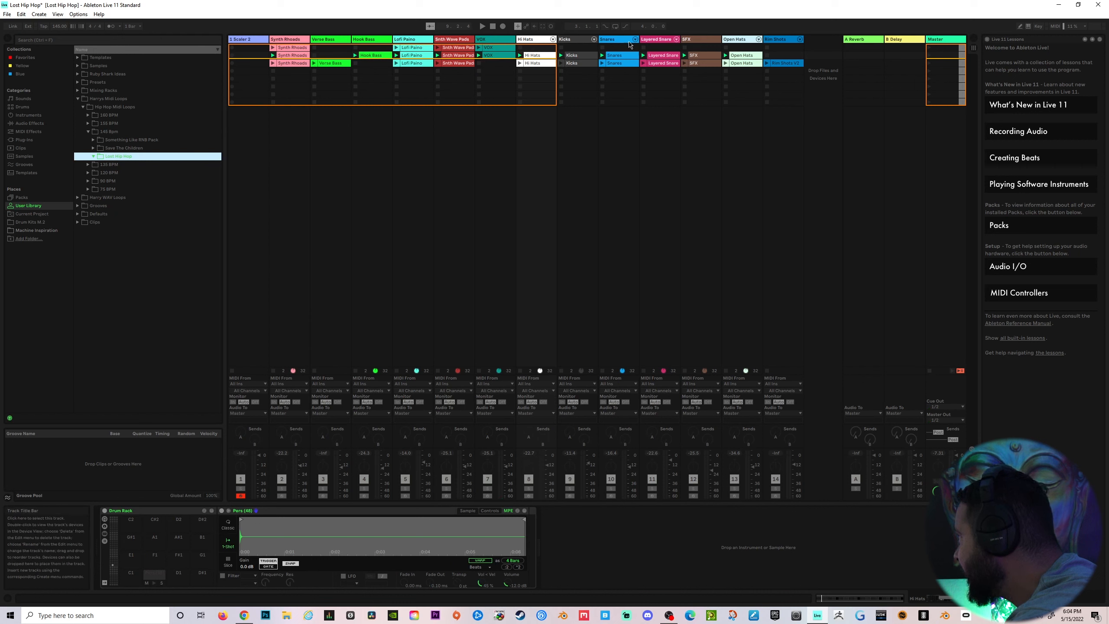
left_click(660, 40)
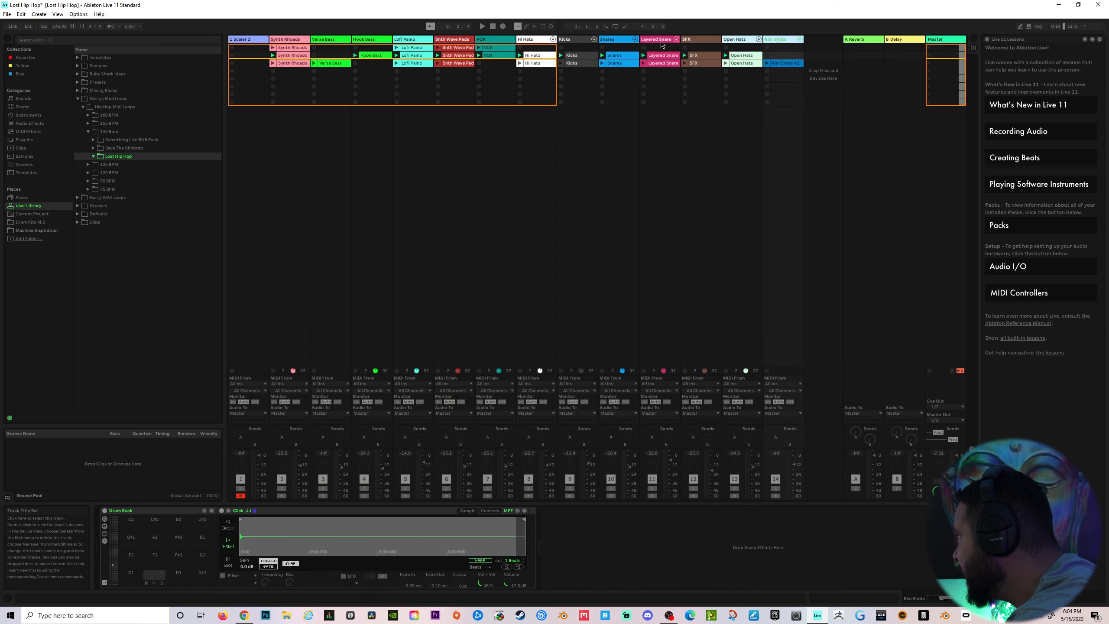
left_click(536, 39)
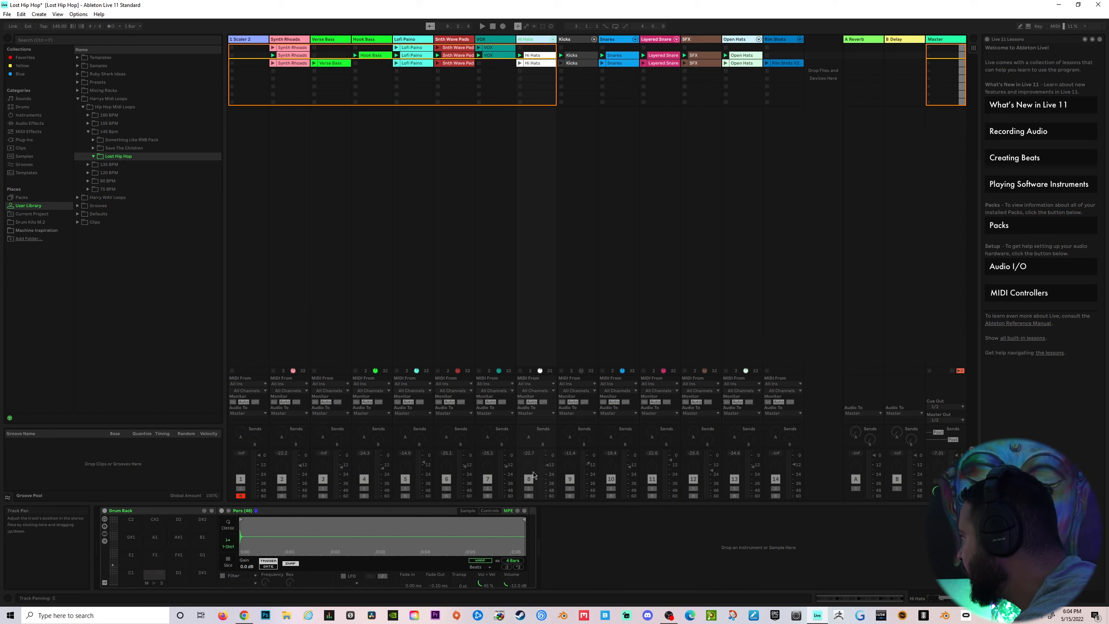
key("space")
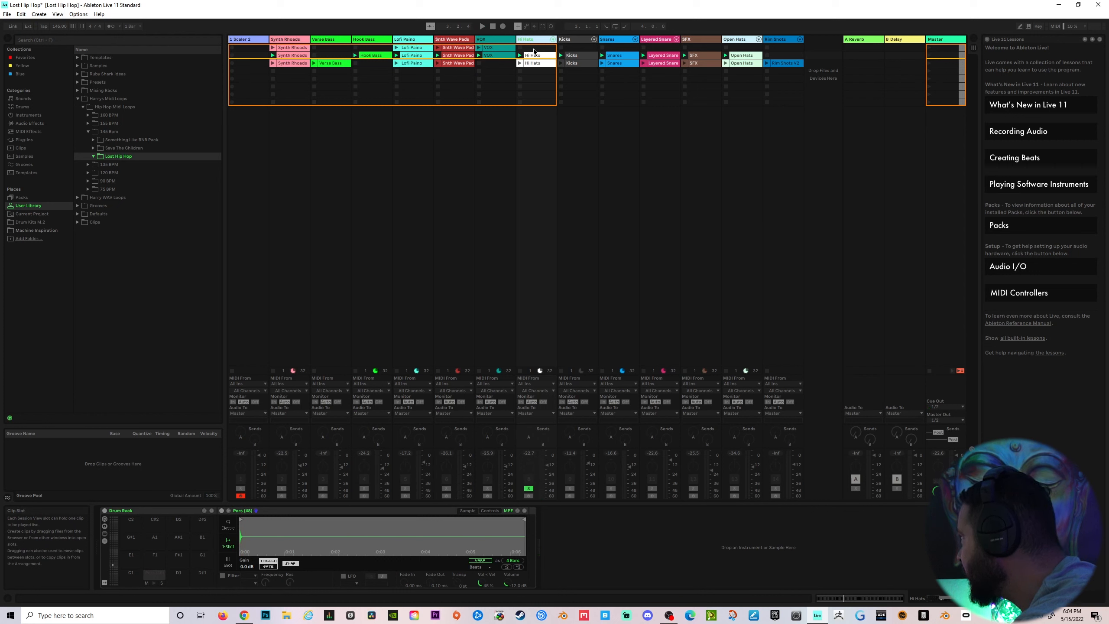
Save the Hi Hats, Kicks, Snares, Layered Snare, SFX, Open Hats and Rim Shots tracks into the Lost Hip Hop folder of the User Library.
left_click_drag(446, 69, 142, 160)
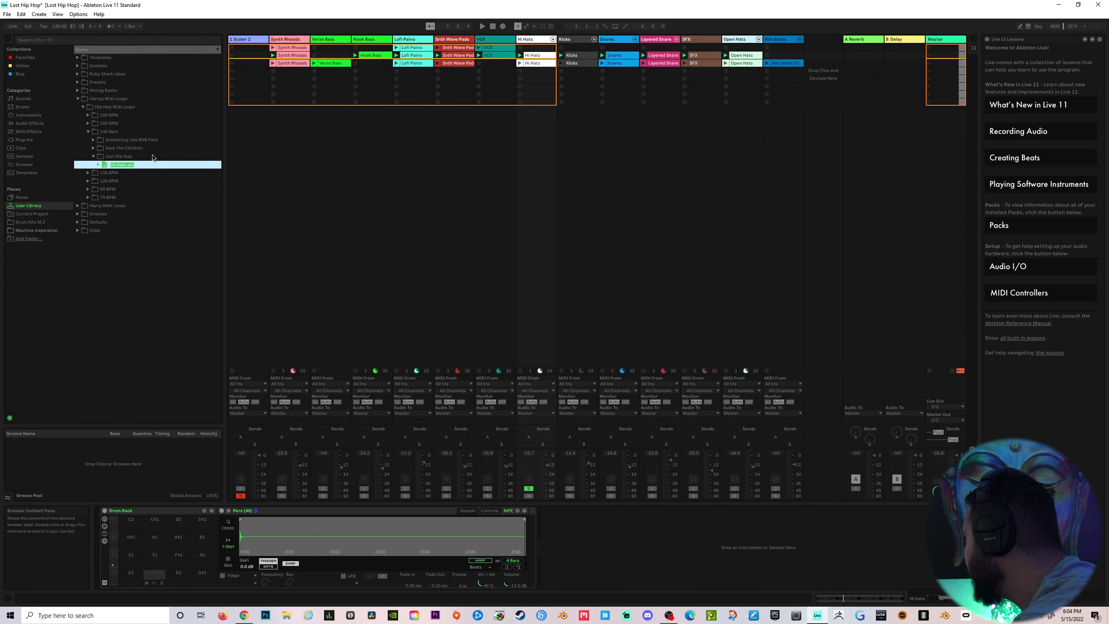
left_click(118, 158)
left_click_drag(573, 39, 179, 154)
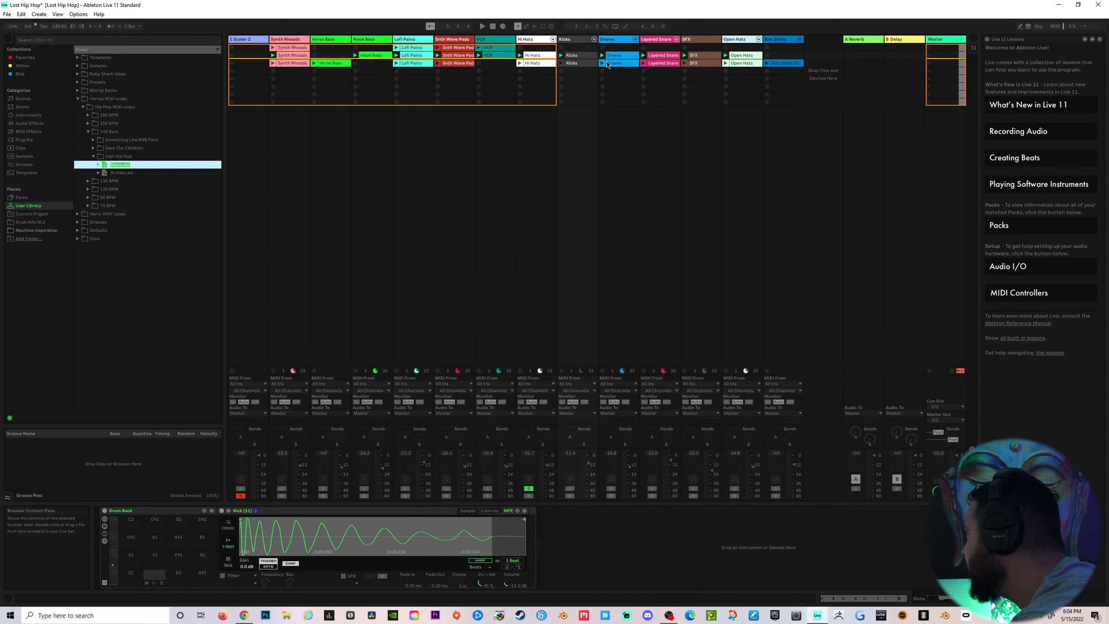
left_click(621, 41)
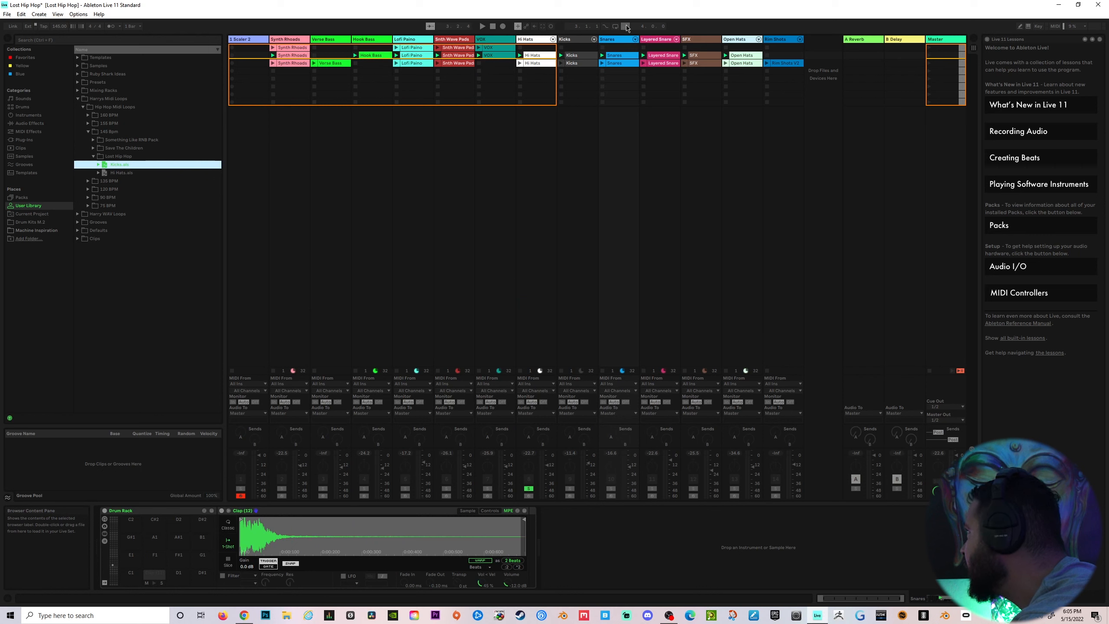
left_click_drag(619, 40, 151, 168)
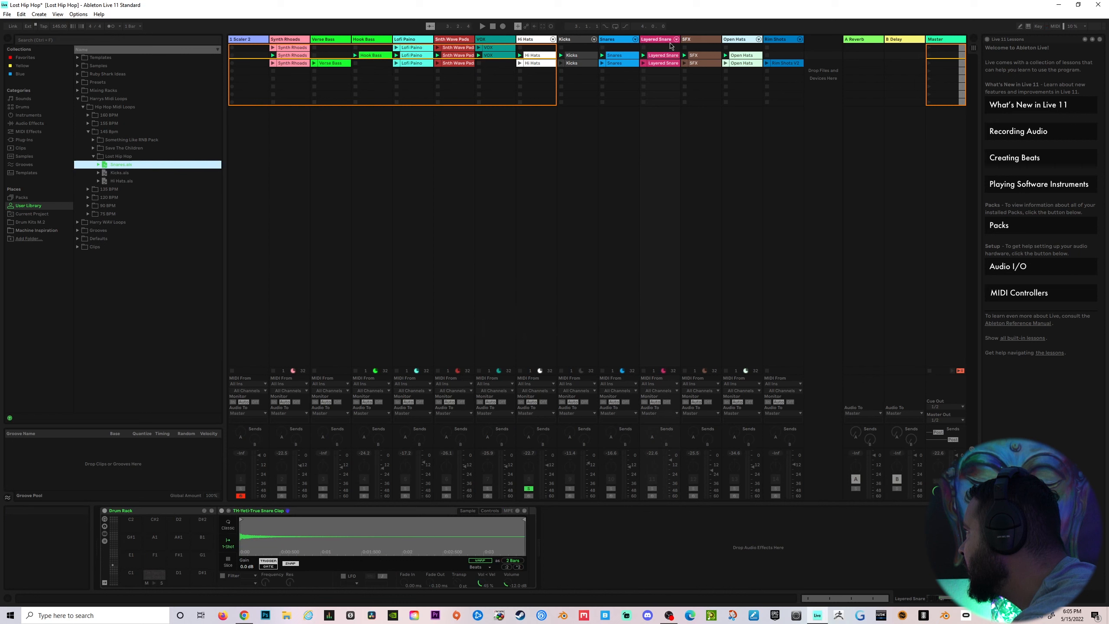
left_click_drag(656, 40, 172, 167)
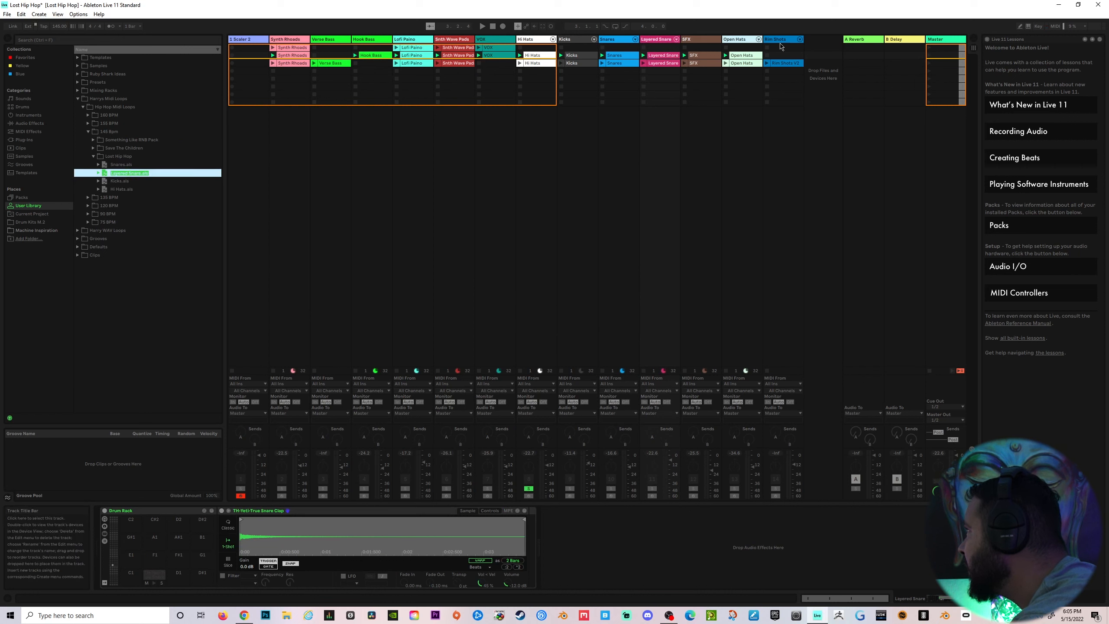
left_click_drag(701, 40, 142, 166)
left_click_drag(773, 42, 123, 170)
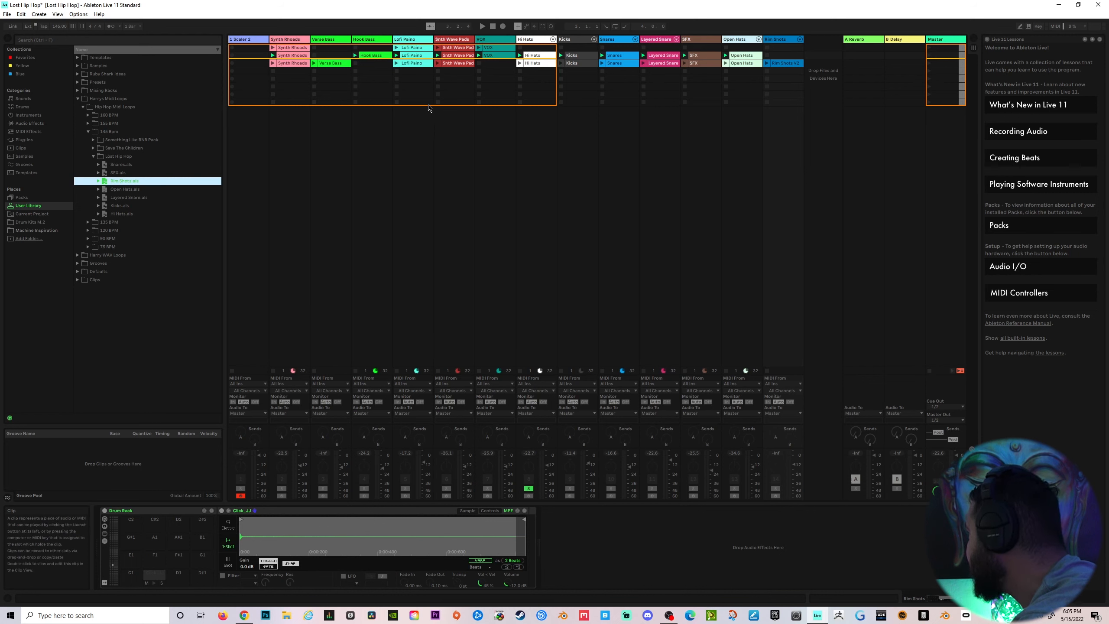
Delete the seven drum and effect tracks from Hi Hats through Rim Shots from the set.
left_click(819, 147)
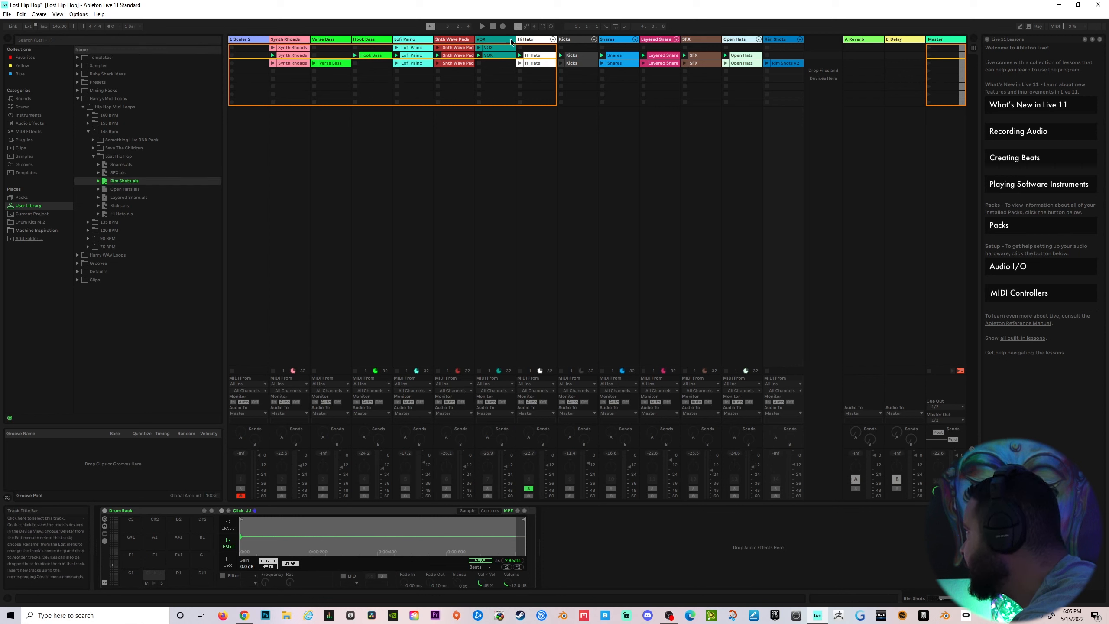
left_click(527, 40)
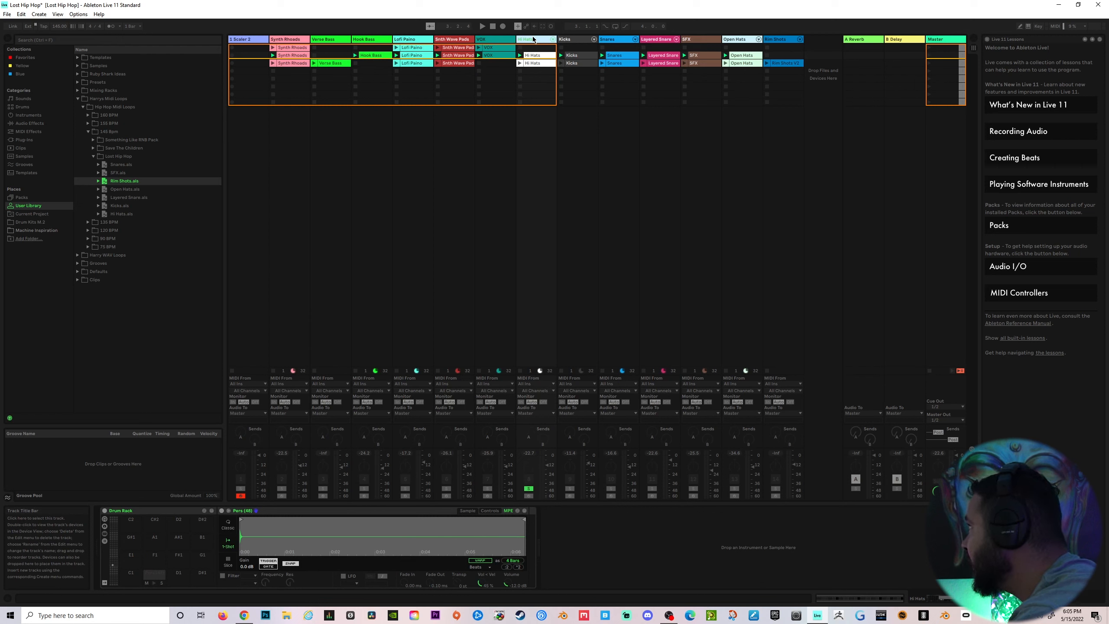
key("Delete")
key("Delete")
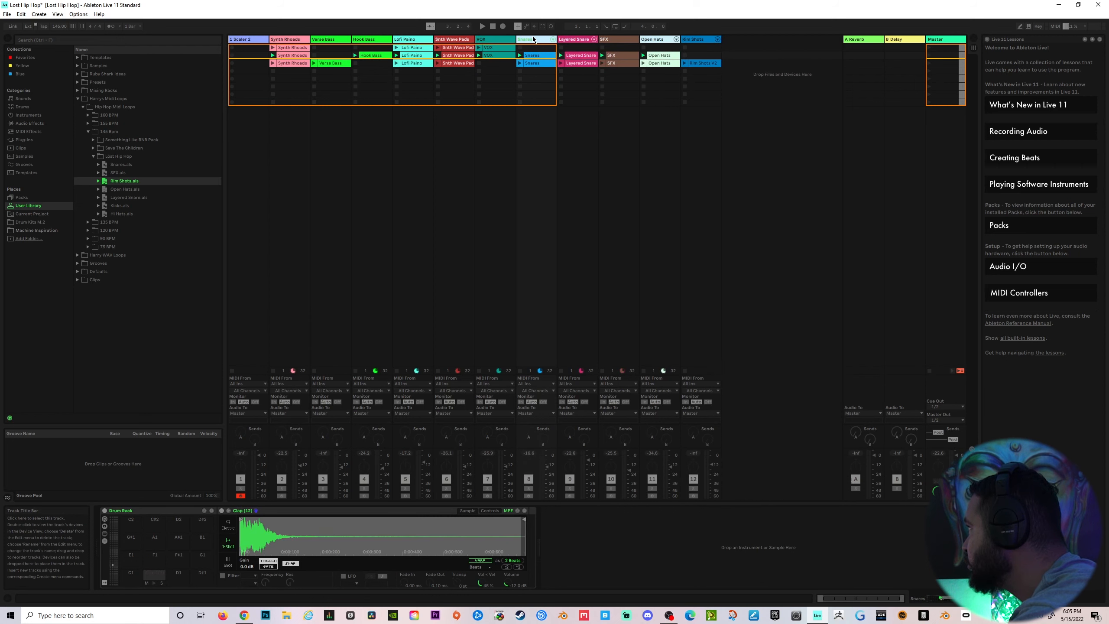
key("Delete")
key("Delete")
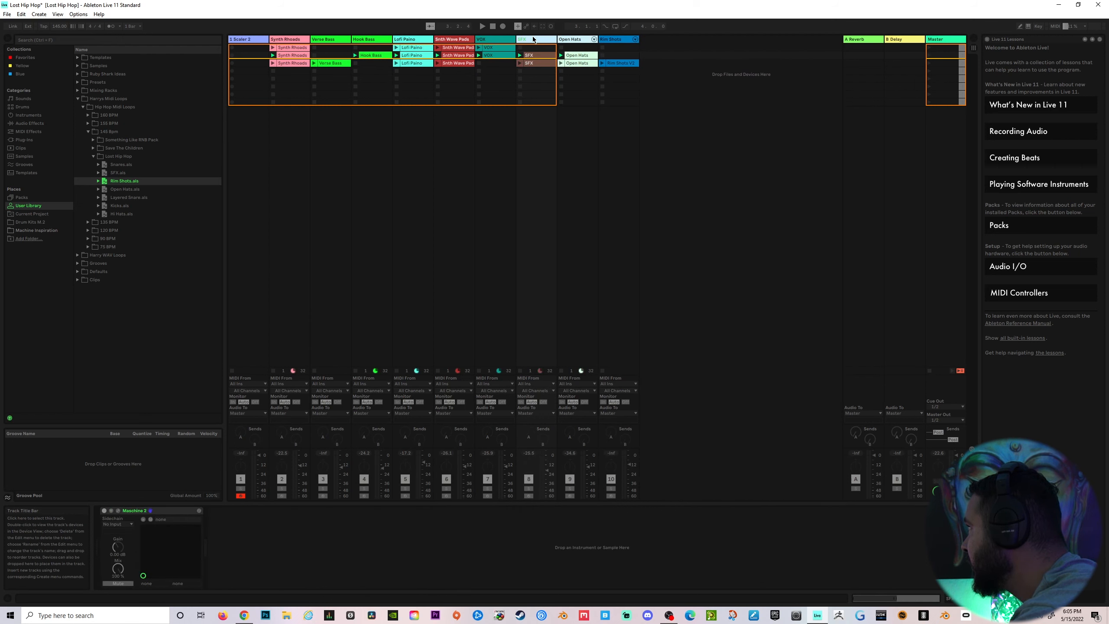
key("Delete")
key("Delete")
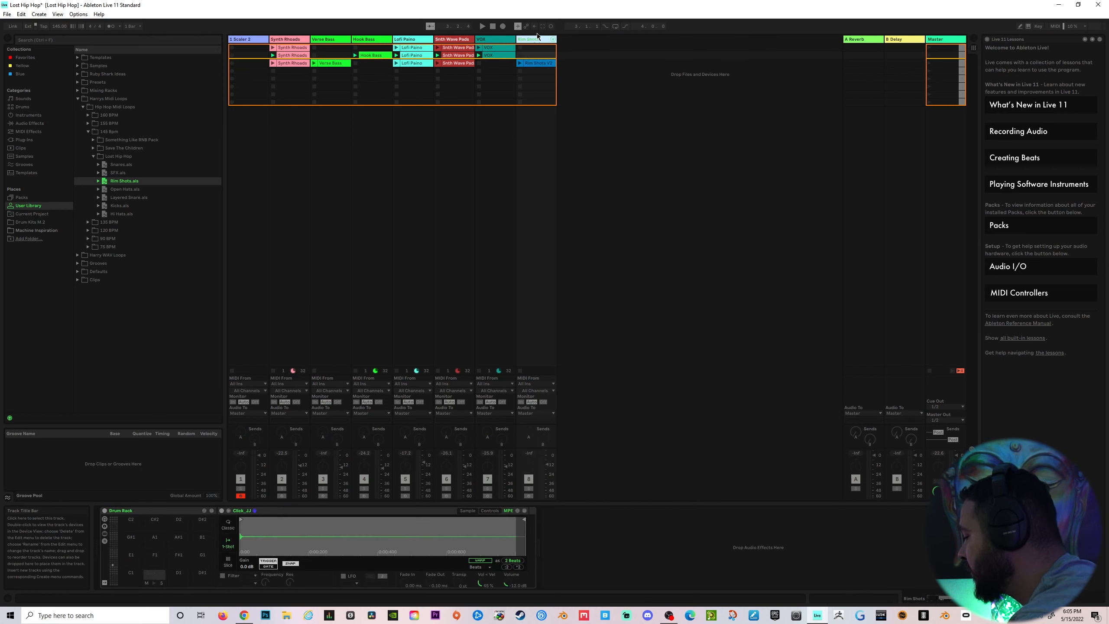
key("Delete")
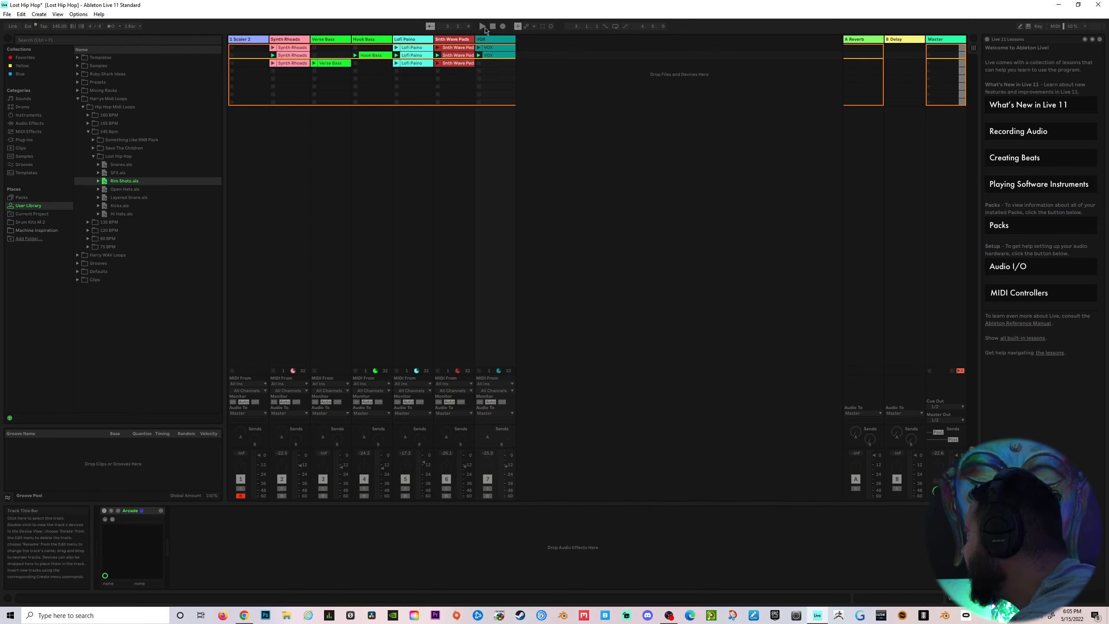
Play the set without its drum tracks and load the saved Snares.als from the Lost Hip Hop folder as a new track.
key("space")
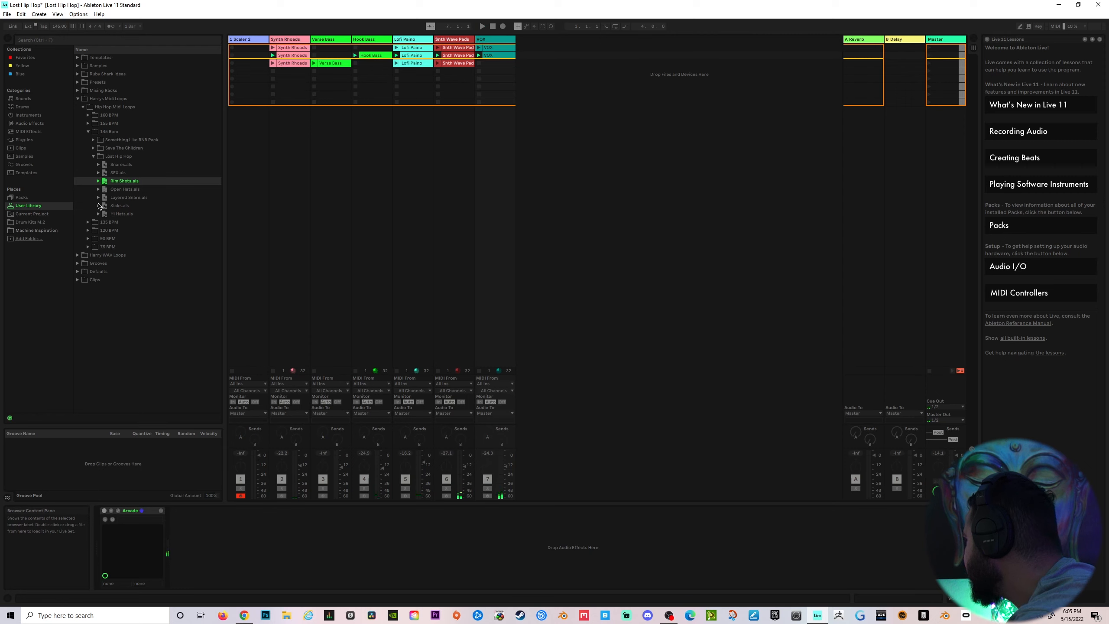
left_click(98, 165)
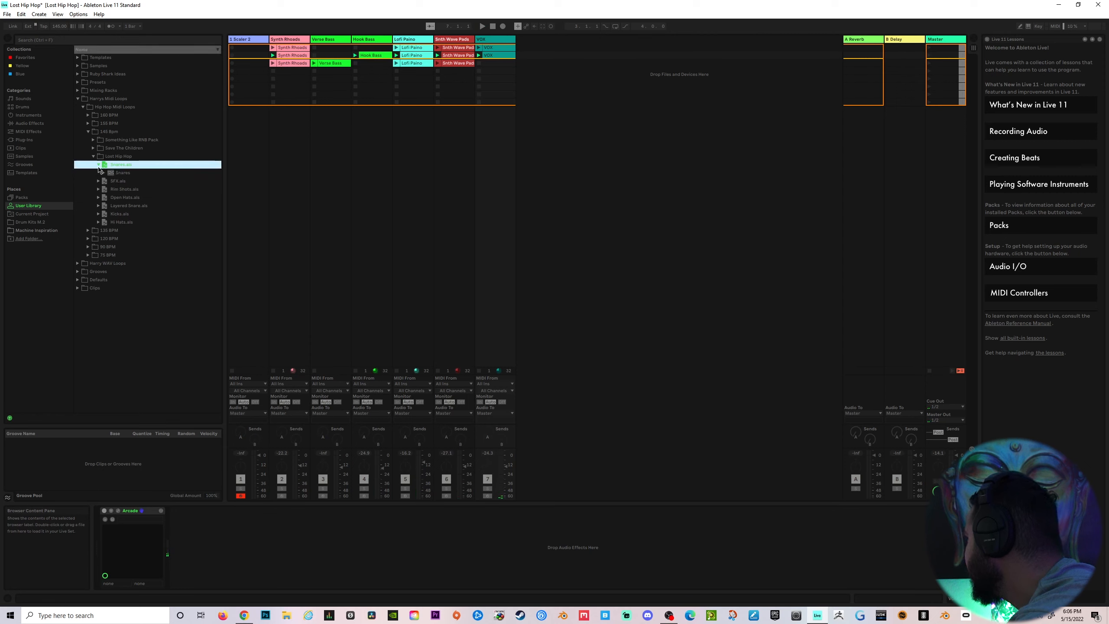
left_click(99, 165)
left_click_drag(113, 167, 541, 51)
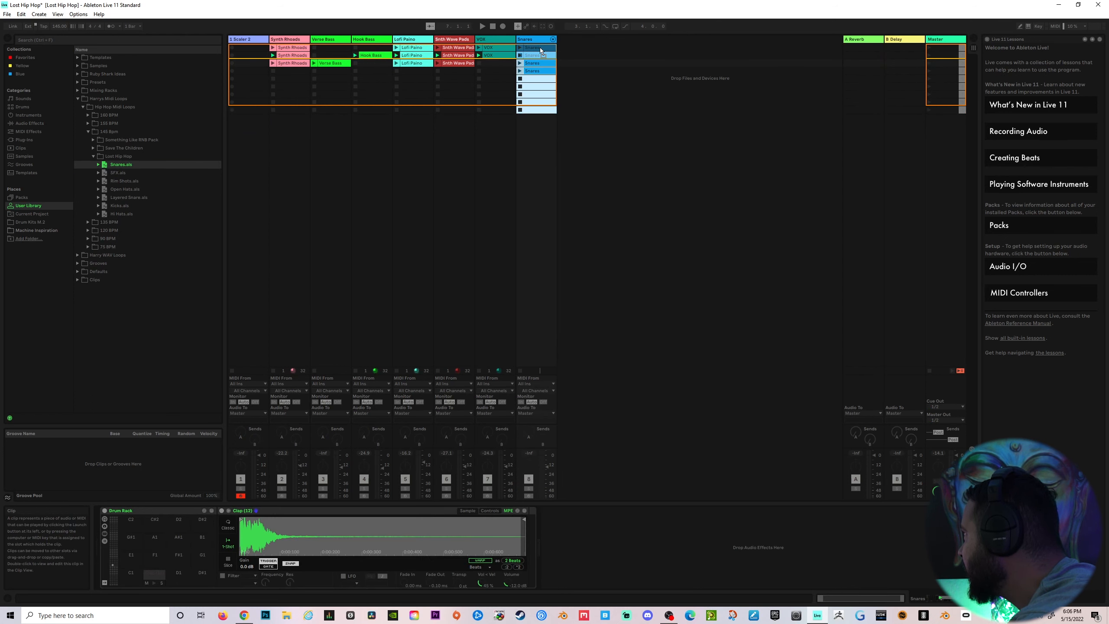
Open the second-scene clip of the reloaded Snares track to show its notes and start playback of the session.
left_click(528, 40)
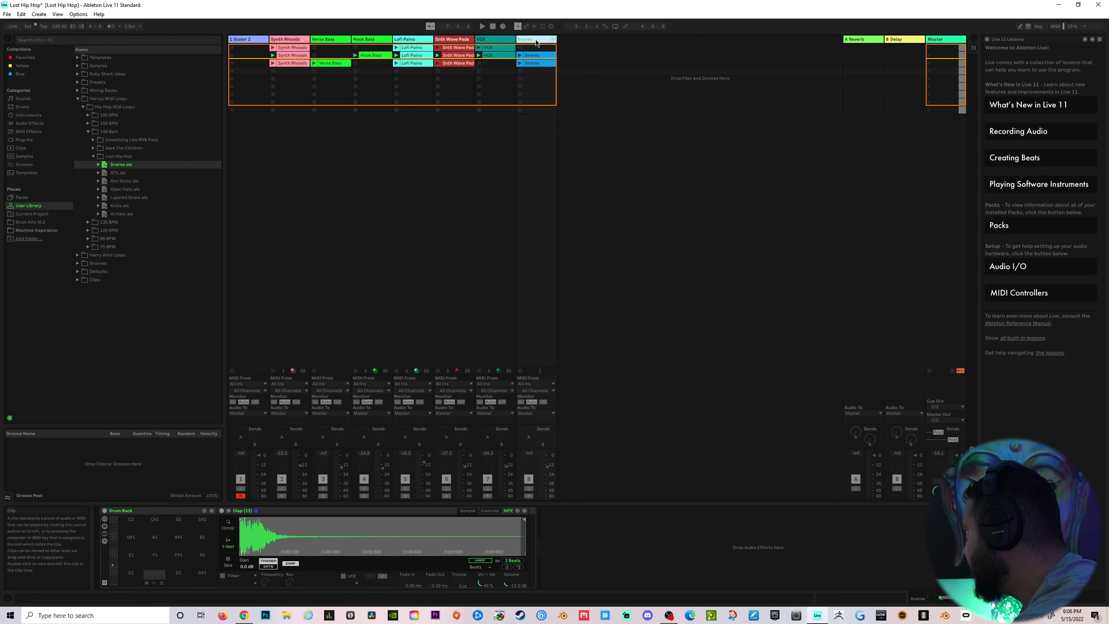
left_click(543, 54)
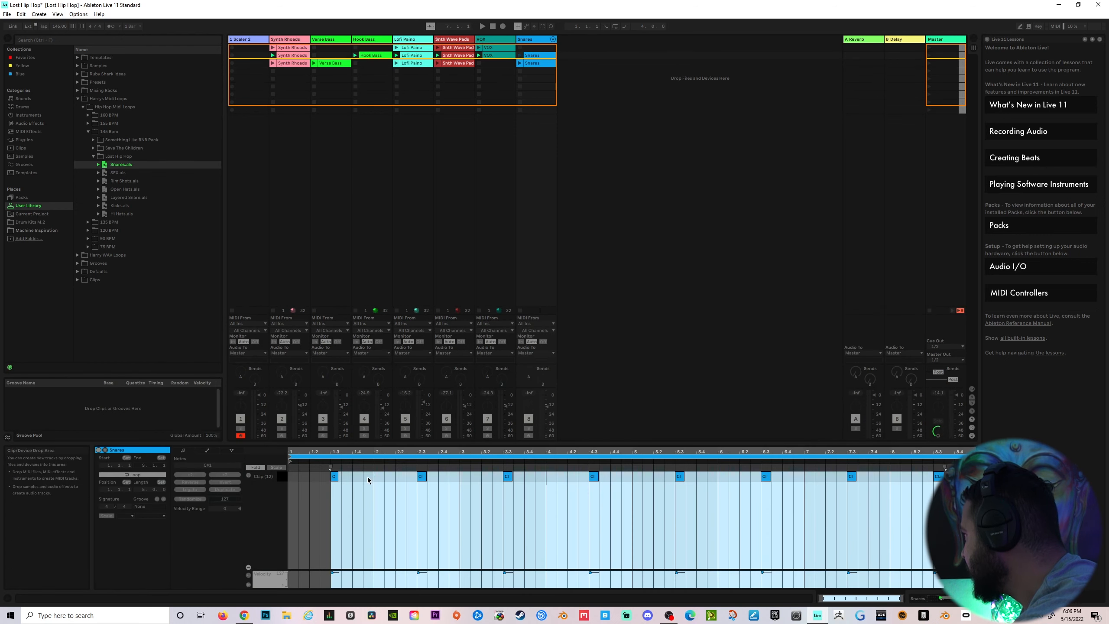
key("space")
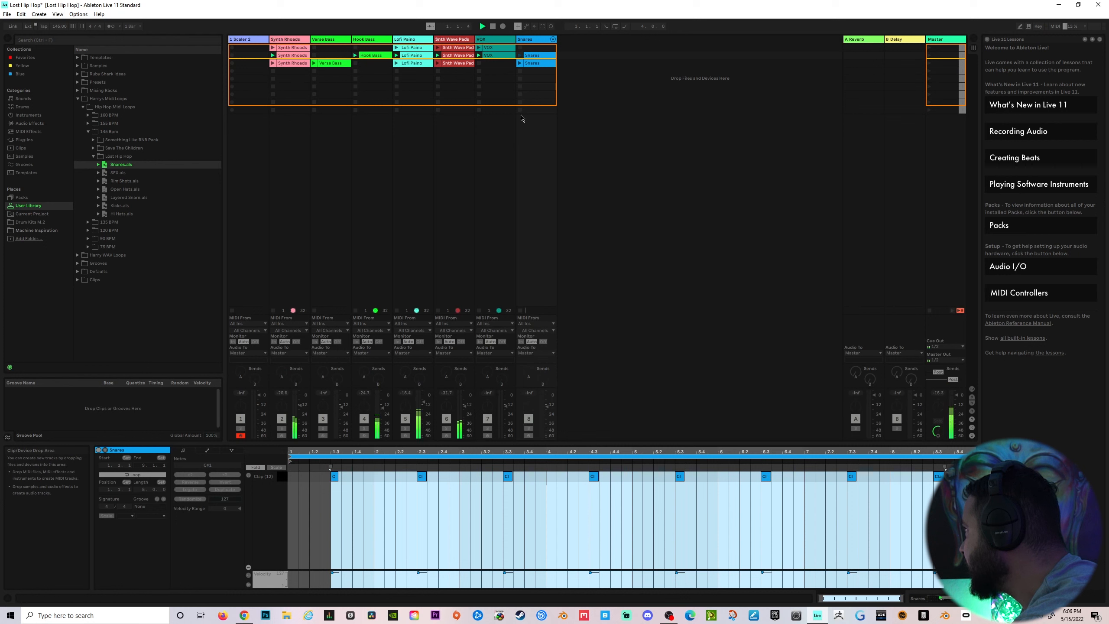
Launch the second-scene Snares clip with the session to hear it, stop playback, and show the track's Drum Rack.
key("space")
key("Return")
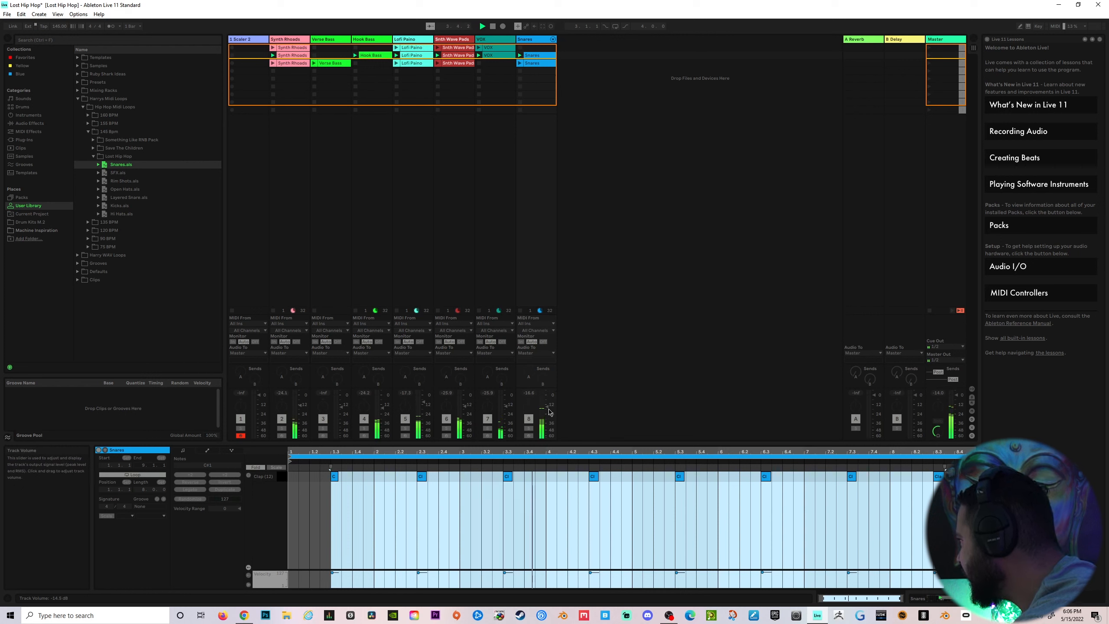
key("space")
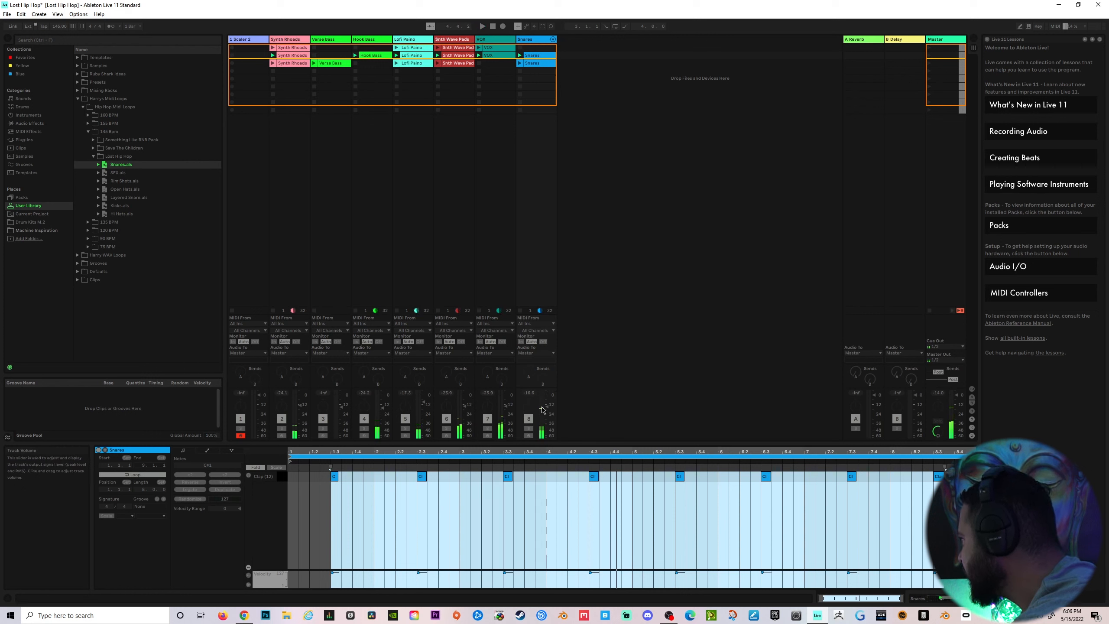
double_click(547, 38)
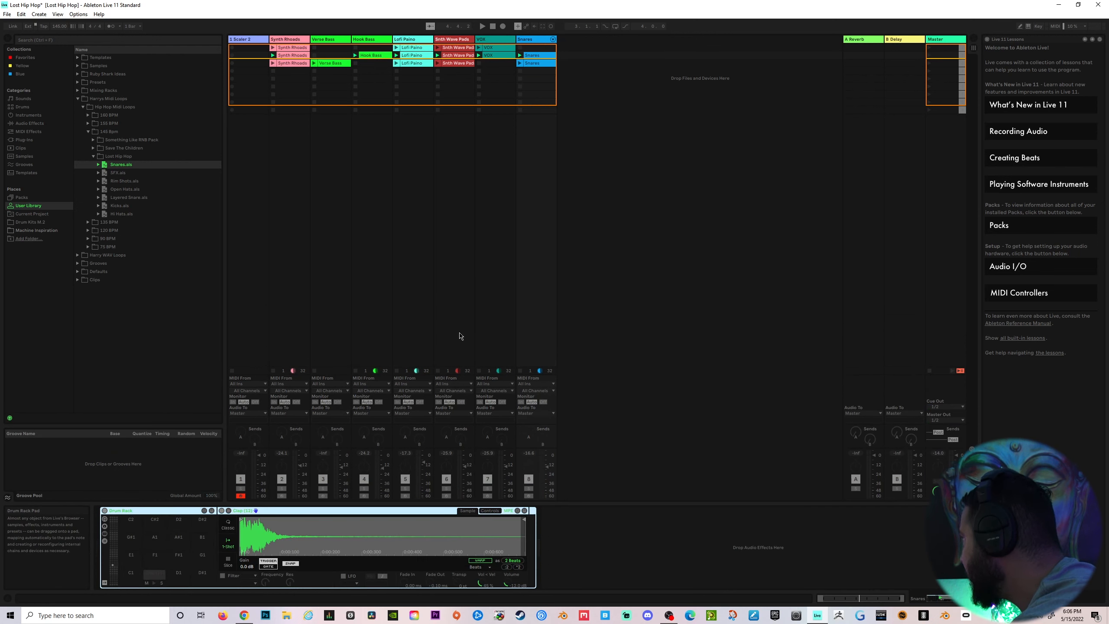
key("space")
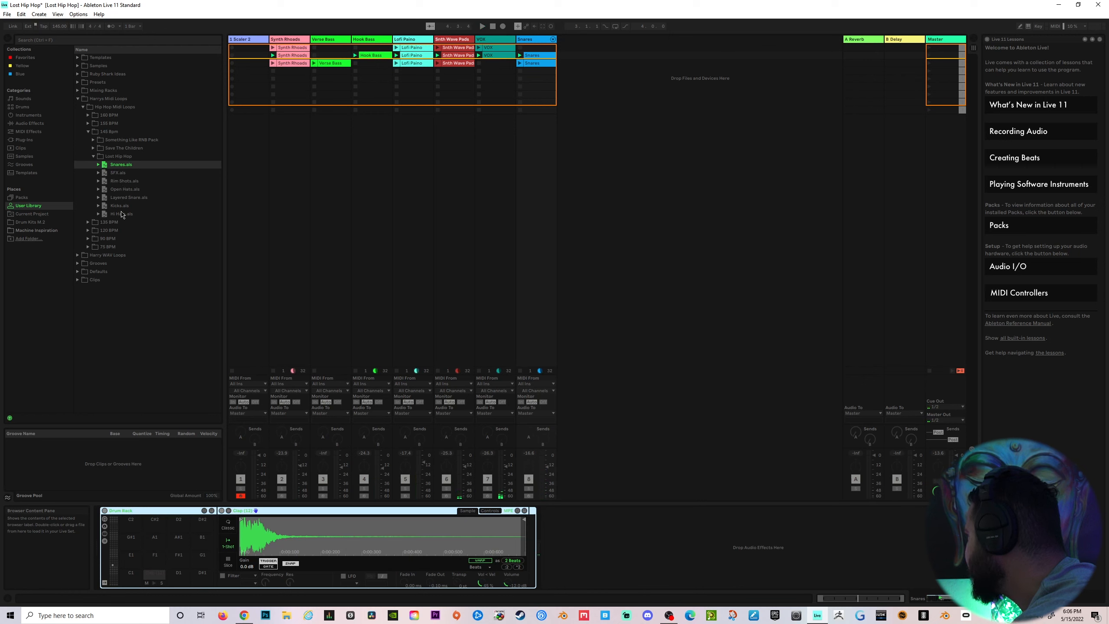
Load the saved Hi Hats, Kicks, Layered Snare, Open Hats, Rim Shots and SFX sets from the Lost Hip Hop folder as new tracks.
left_click_drag(120, 214, 462, 110)
left_click_drag(576, 44, 576, 45)
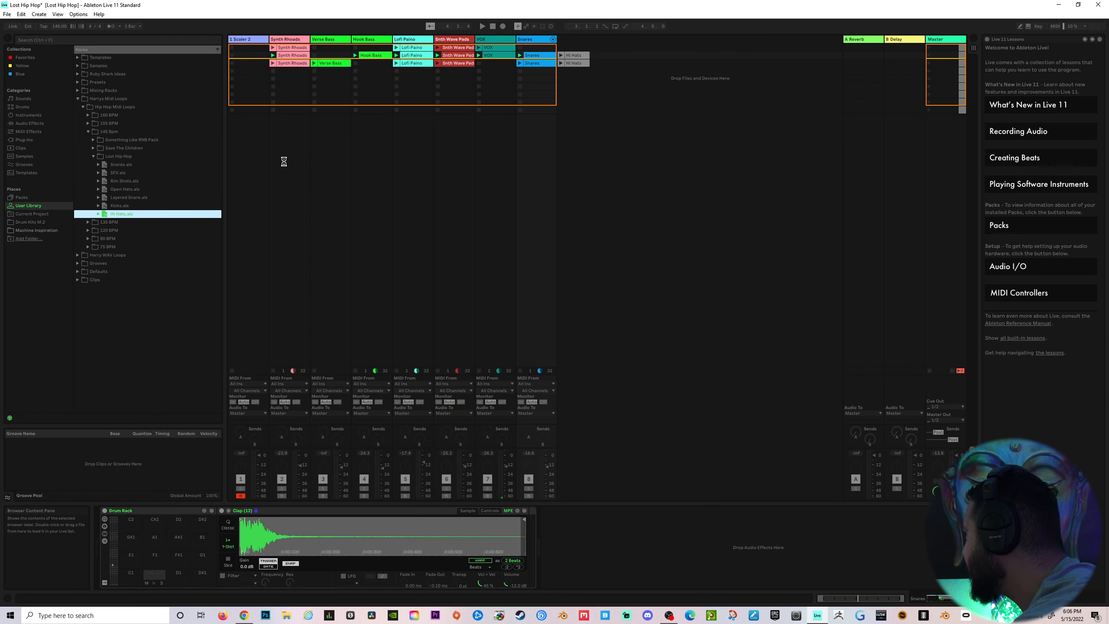
left_click_drag(119, 205, 636, 45)
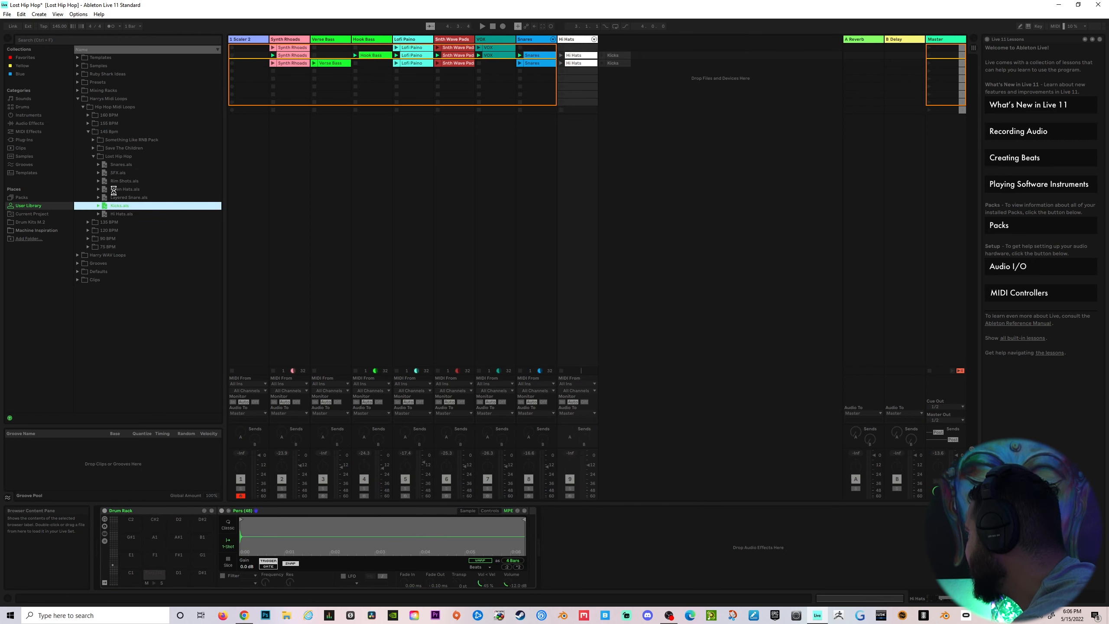
left_click_drag(129, 197, 663, 49)
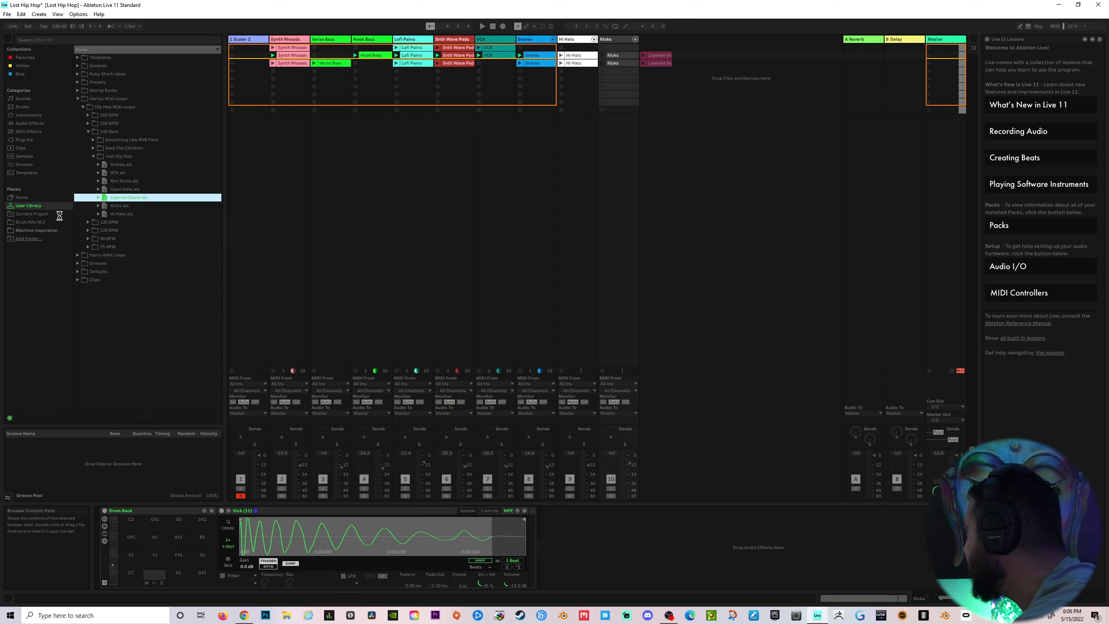
left_click_drag(125, 189, 799, 45)
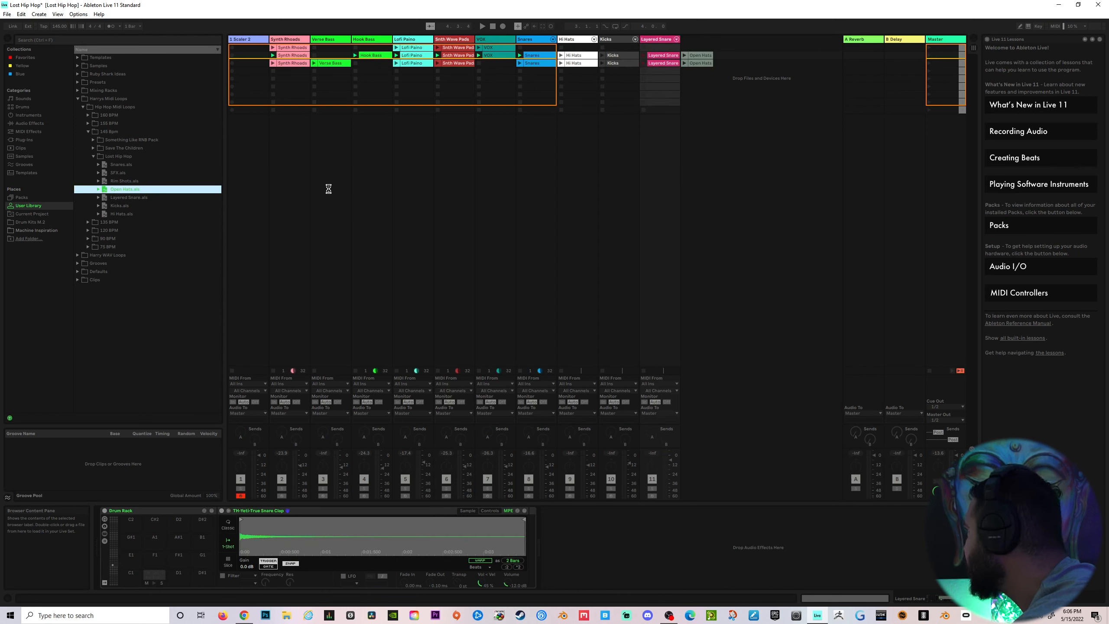
left_click_drag(124, 180, 806, 46)
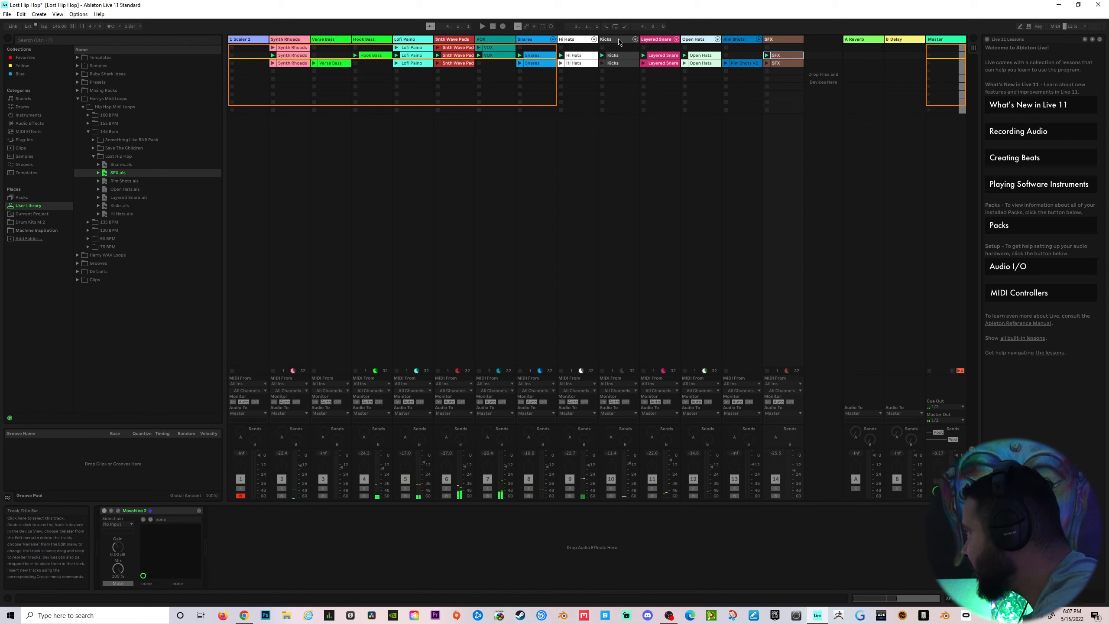
Replace the clap in the Snares Drum Rack with the first Zenhiser snare from the Drum Kits M.2 Snares & Claps folder and play the result.
left_click(541, 78)
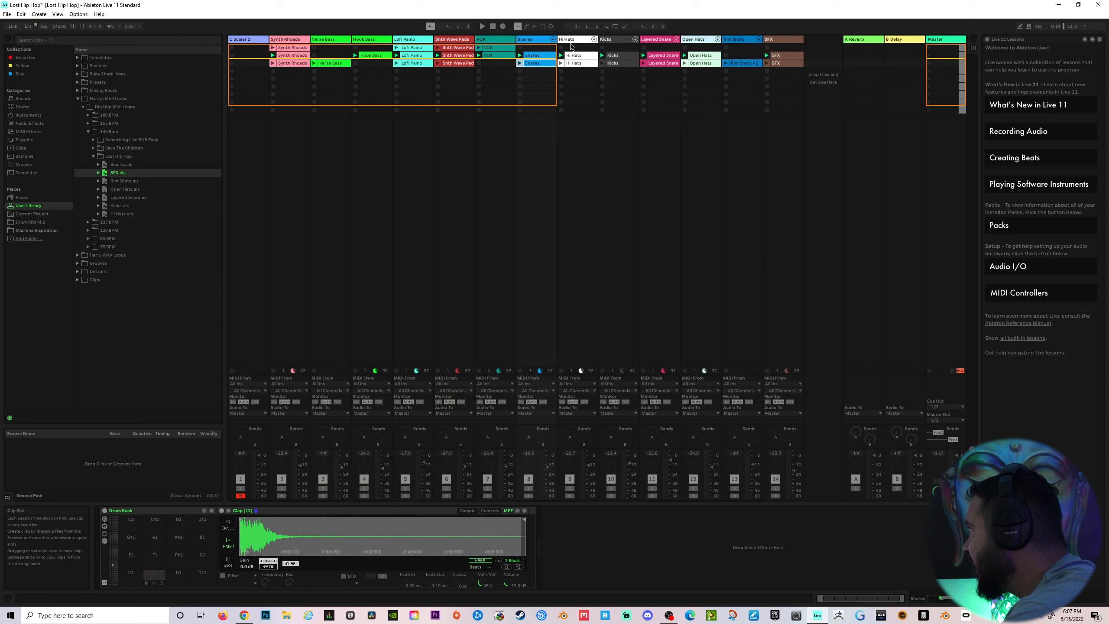
double_click(530, 40)
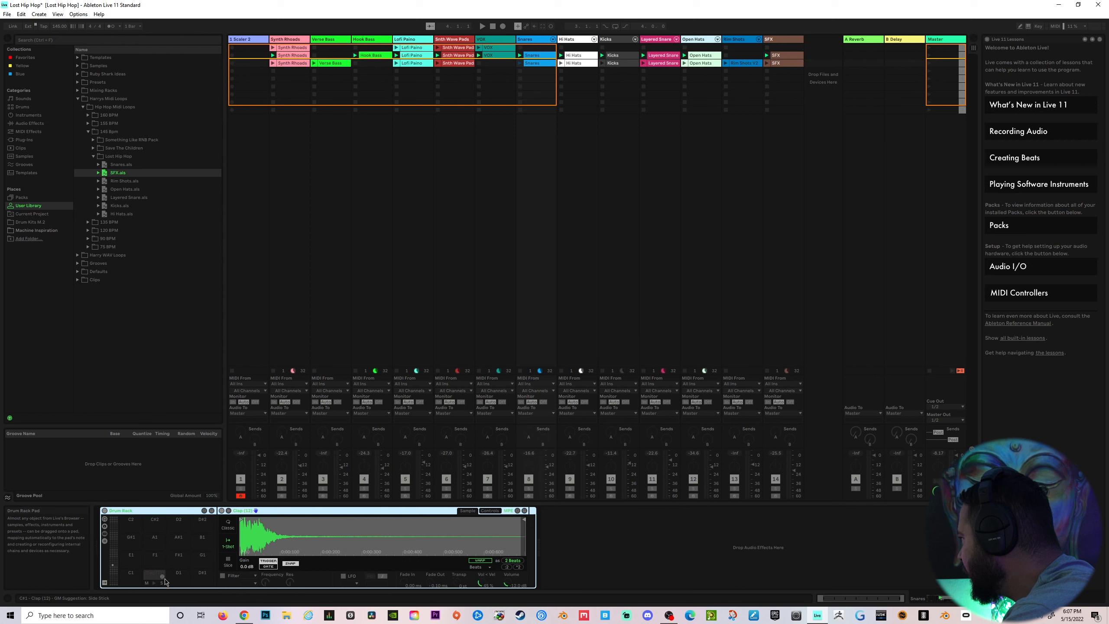
key("space")
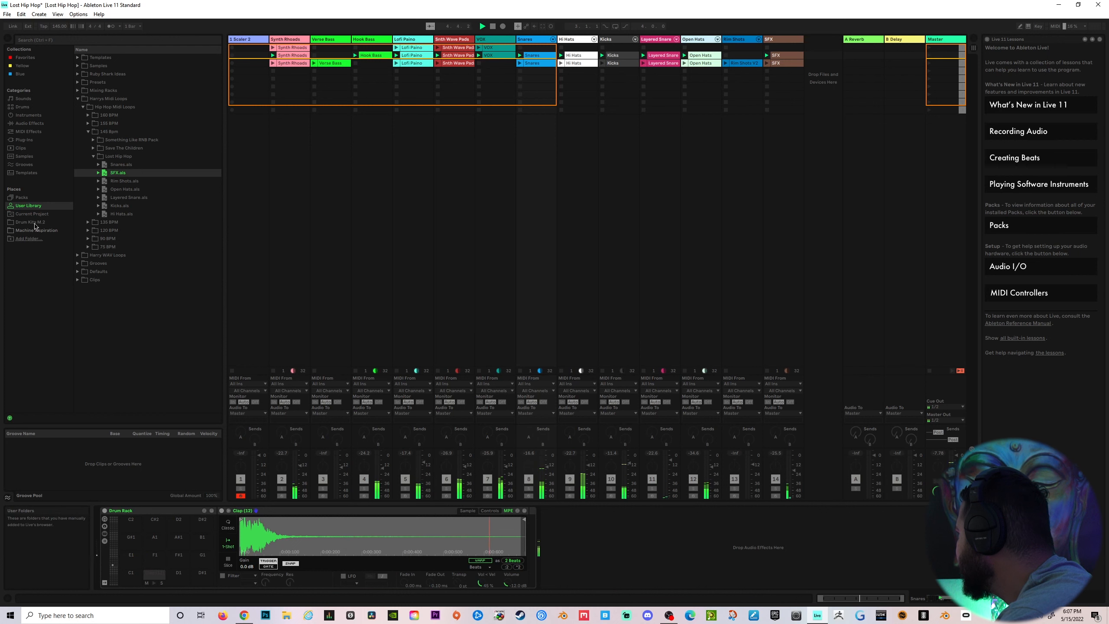
left_click(34, 224)
left_click(79, 59)
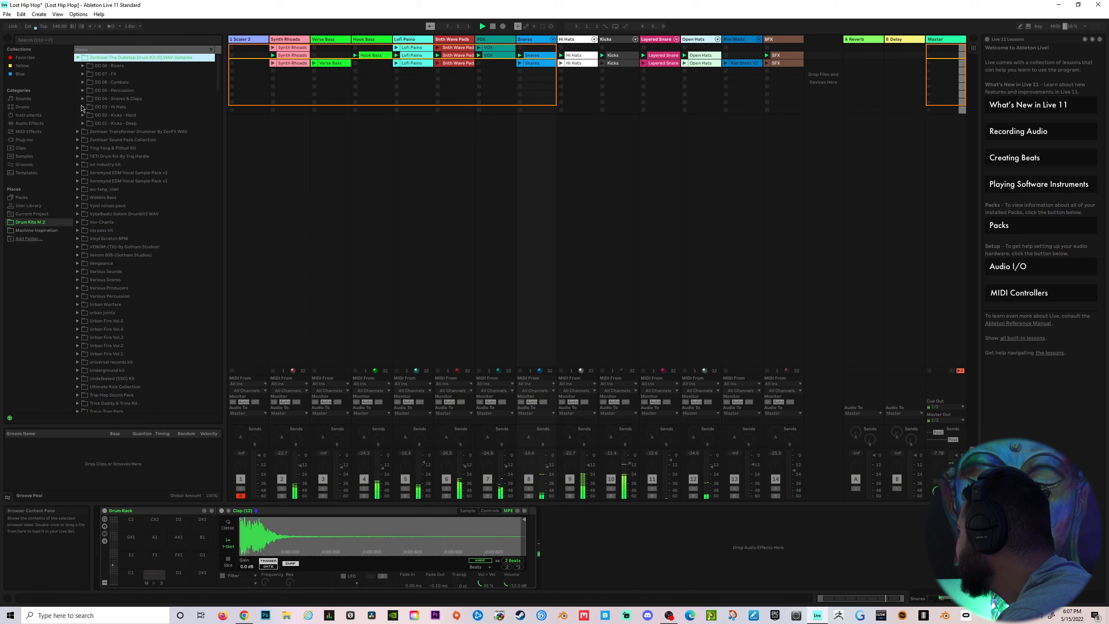
left_click(82, 99)
key("Down")
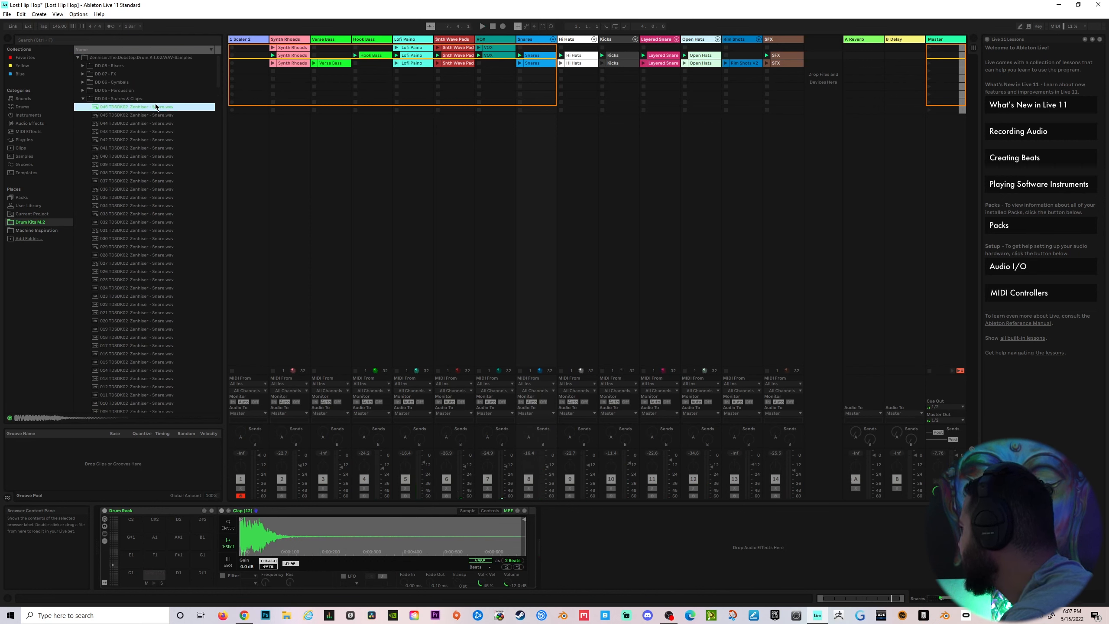
left_click_drag(156, 109, 155, 574)
key("space")
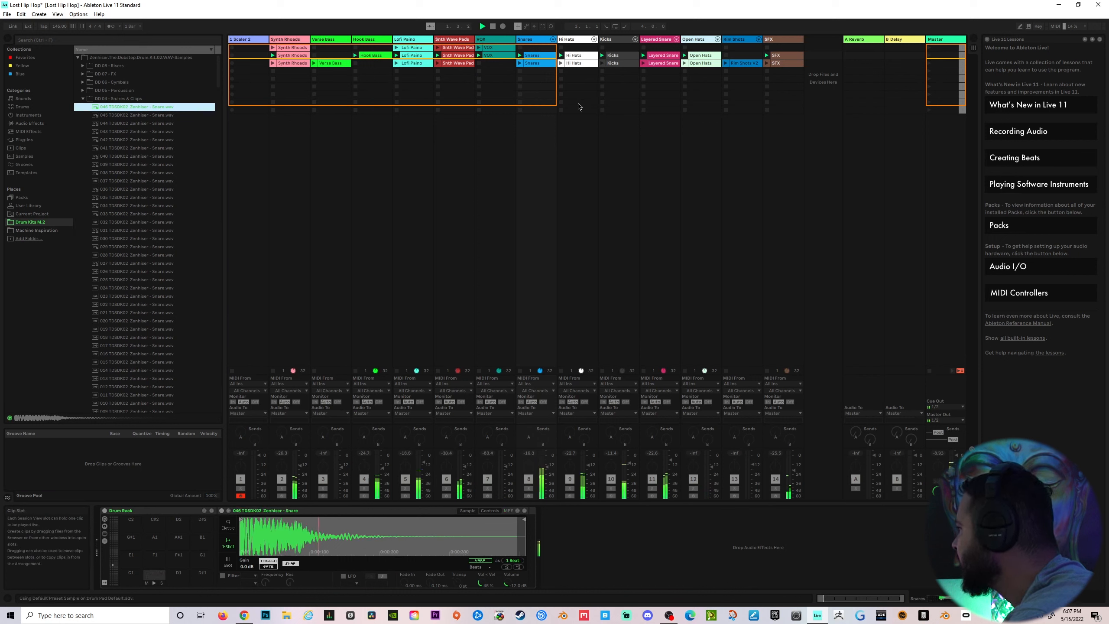
Examine the Snares track's second-scene clip notes and its Drum Rack with the swapped sample.
left_click(533, 39)
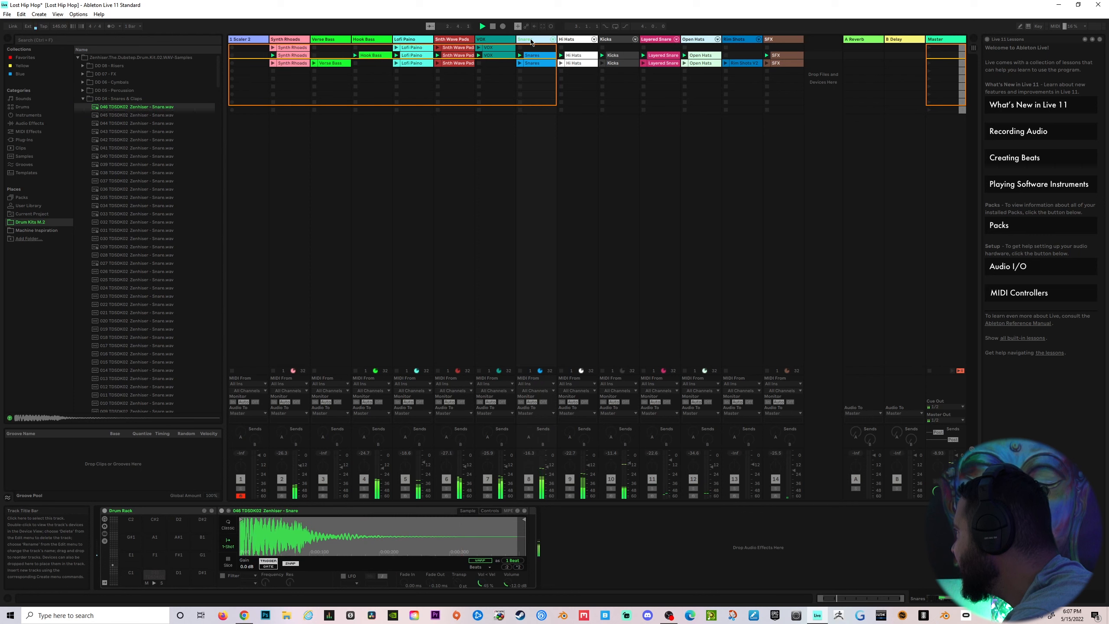
left_click(537, 53)
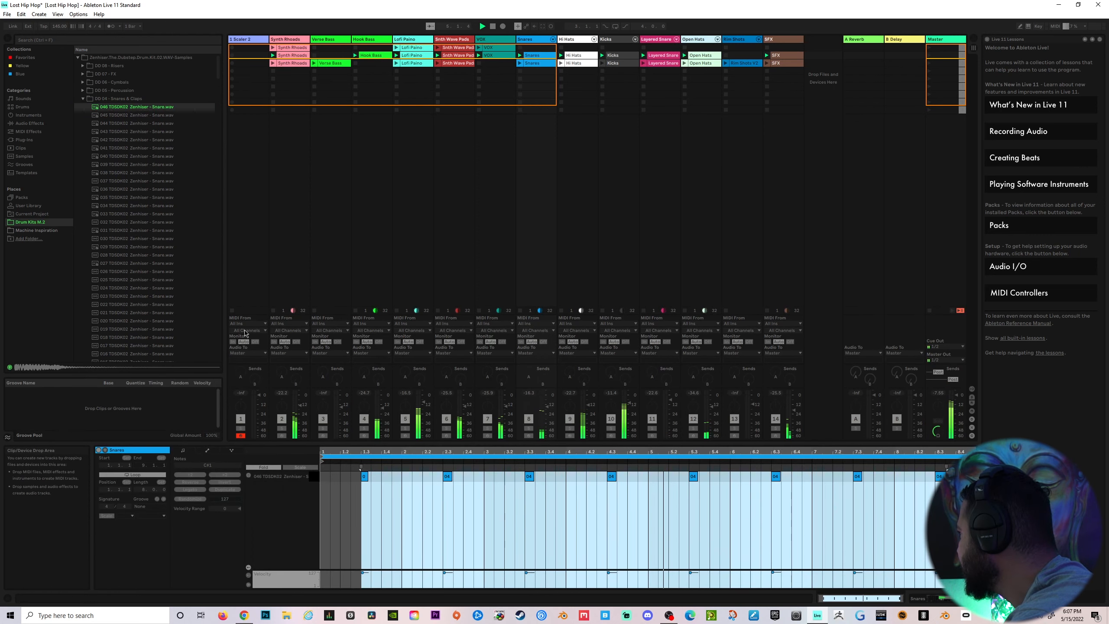
left_click(533, 39)
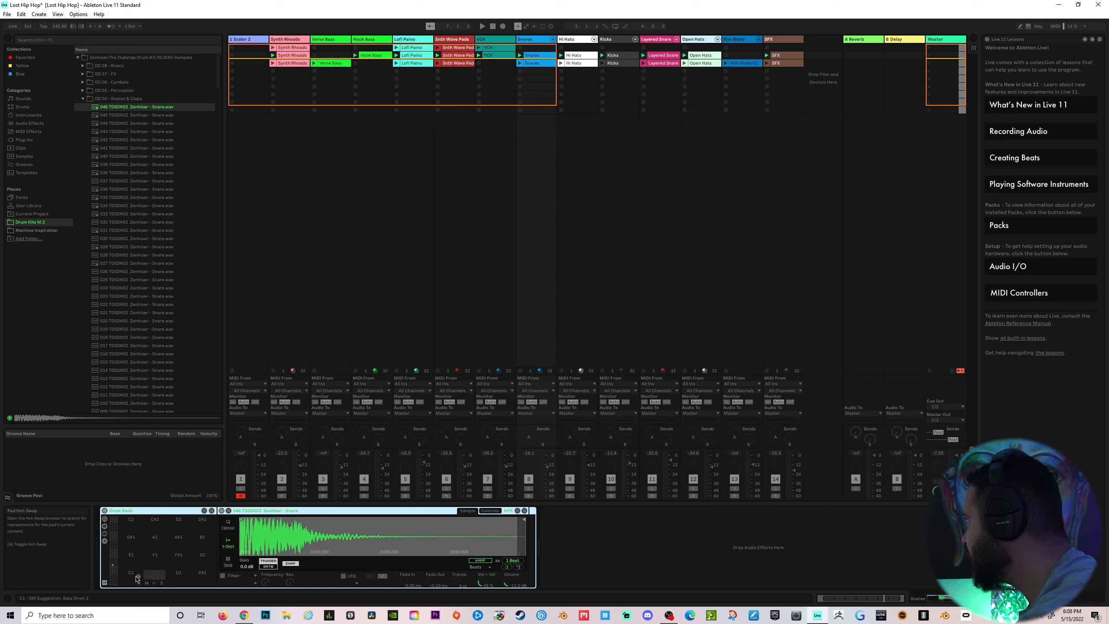
left_click(546, 55)
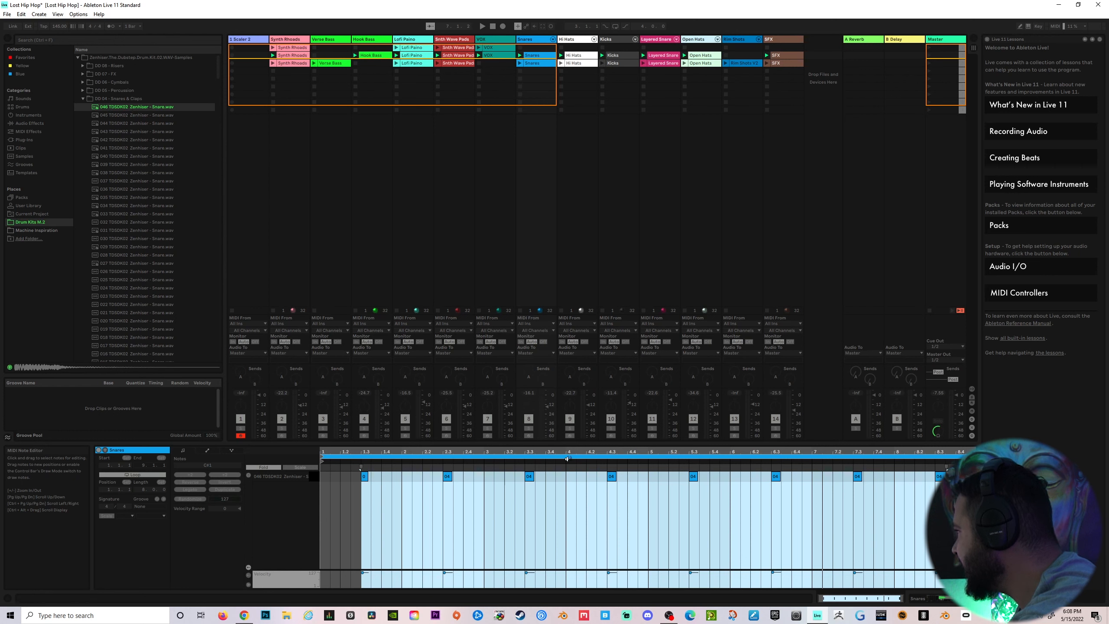
left_click(535, 42)
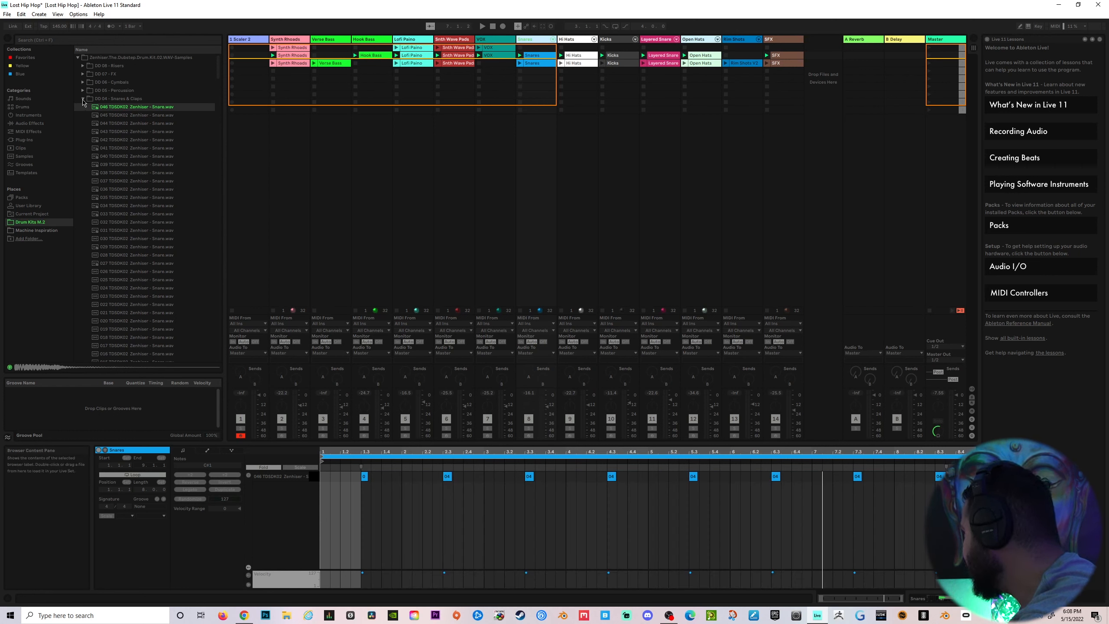
Collapse the MIDI loops folders in the User Library and expand the WAV Loops folder.
left_click(29, 206)
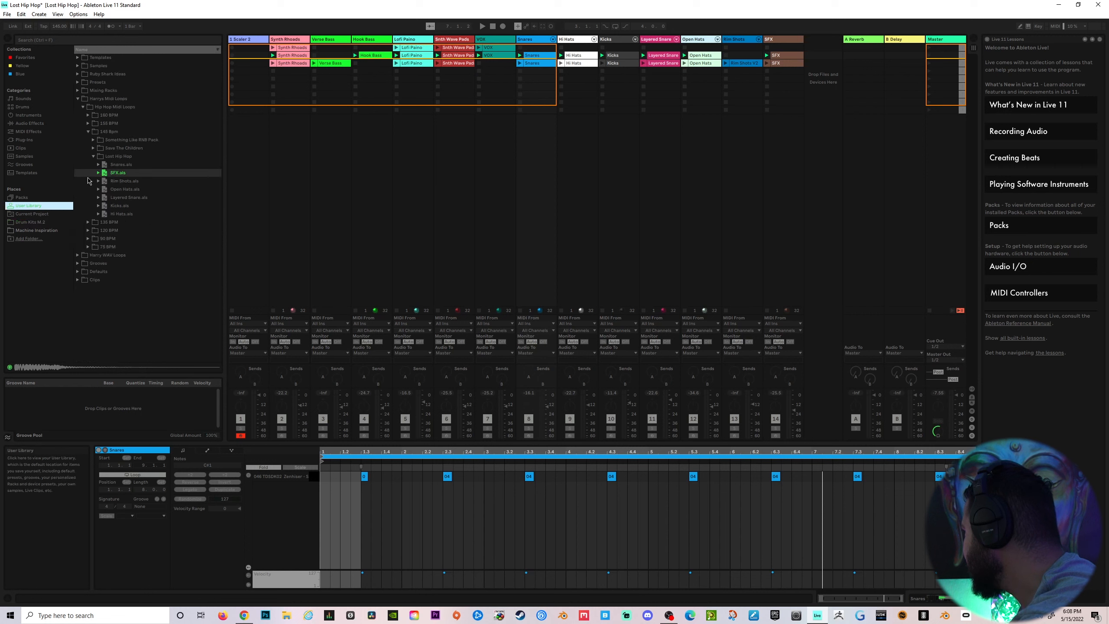
left_click(94, 157)
left_click(88, 132)
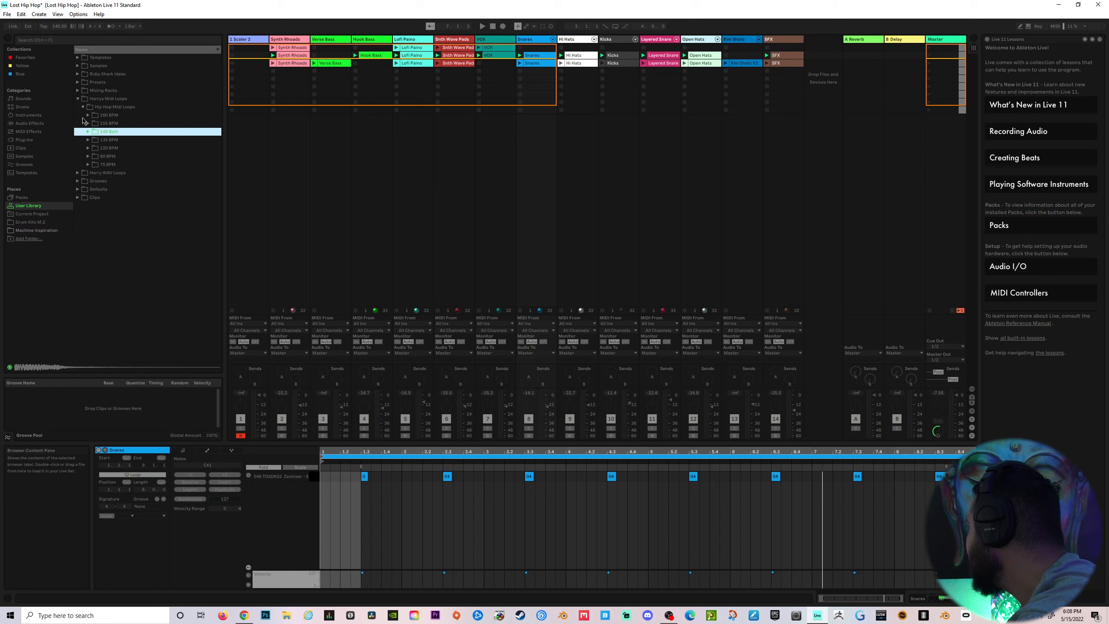
left_click(77, 98)
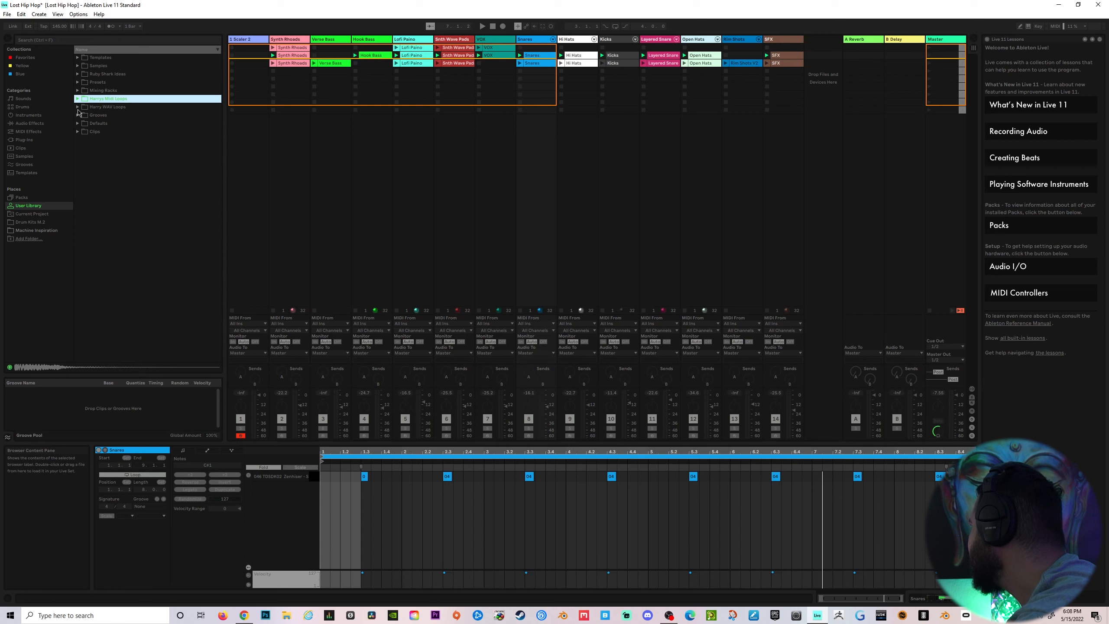
left_click(78, 107)
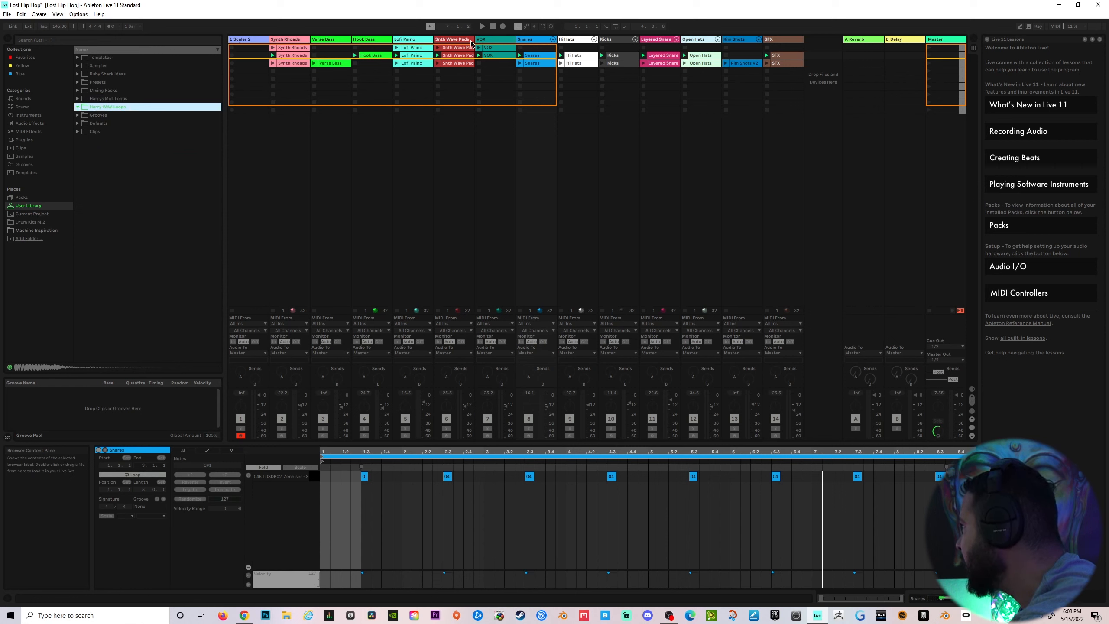
Freeze the Snares track and flatten it to audio.
right_click(533, 40)
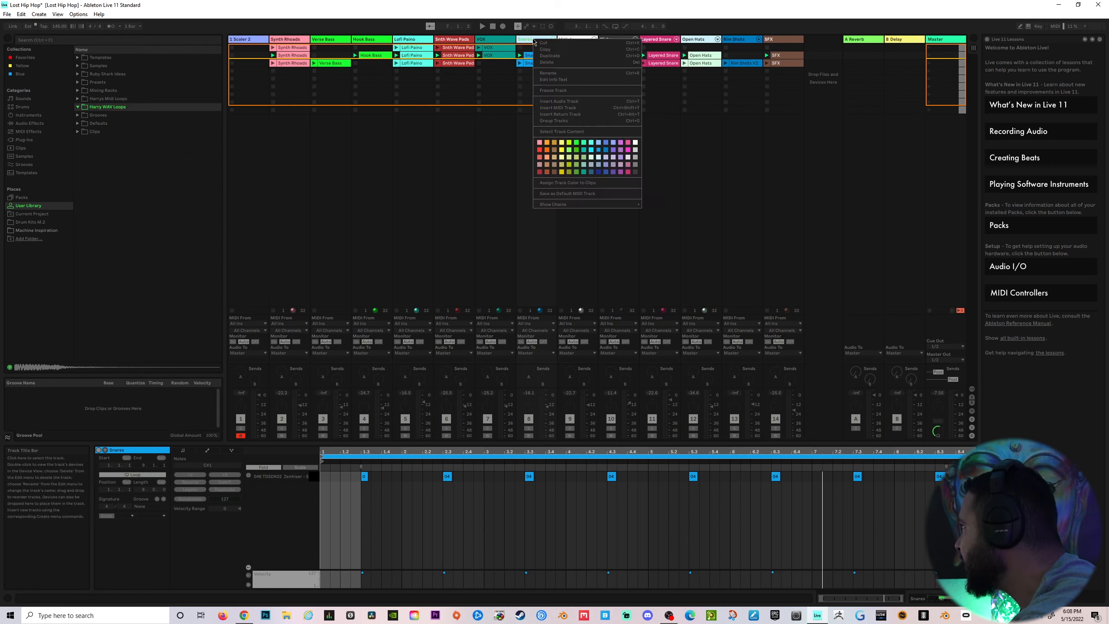
left_click(555, 90)
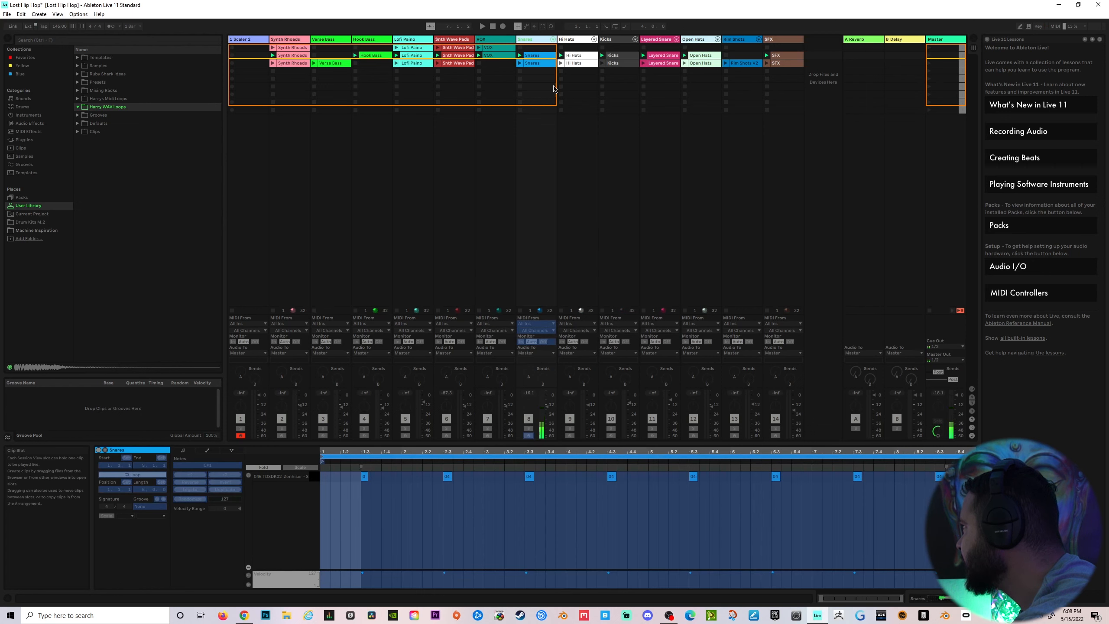
right_click(531, 46)
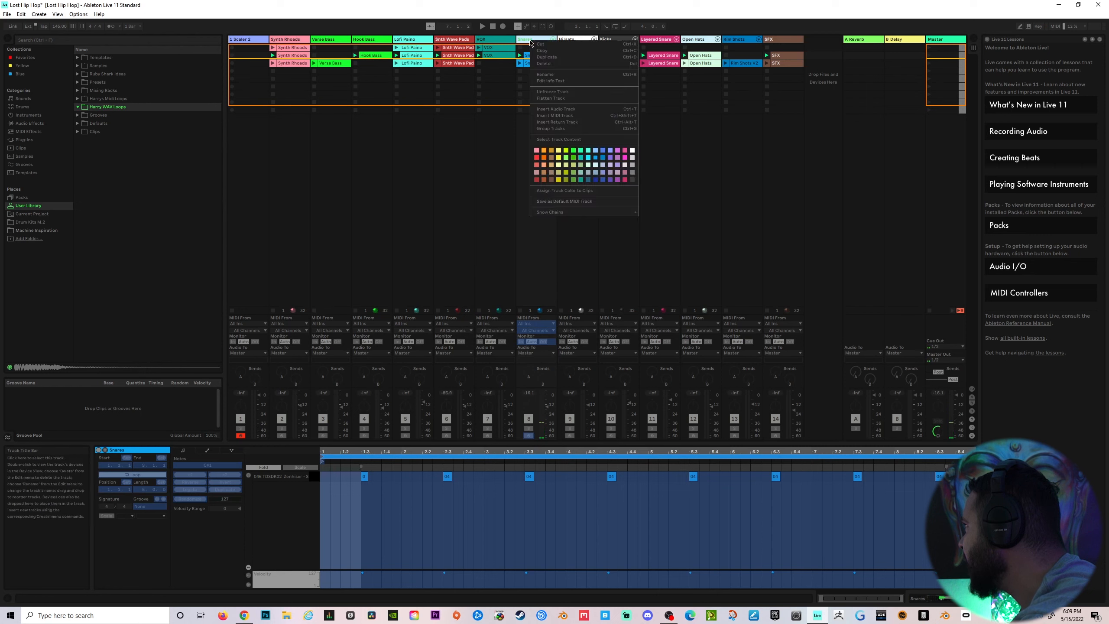
left_click(562, 101)
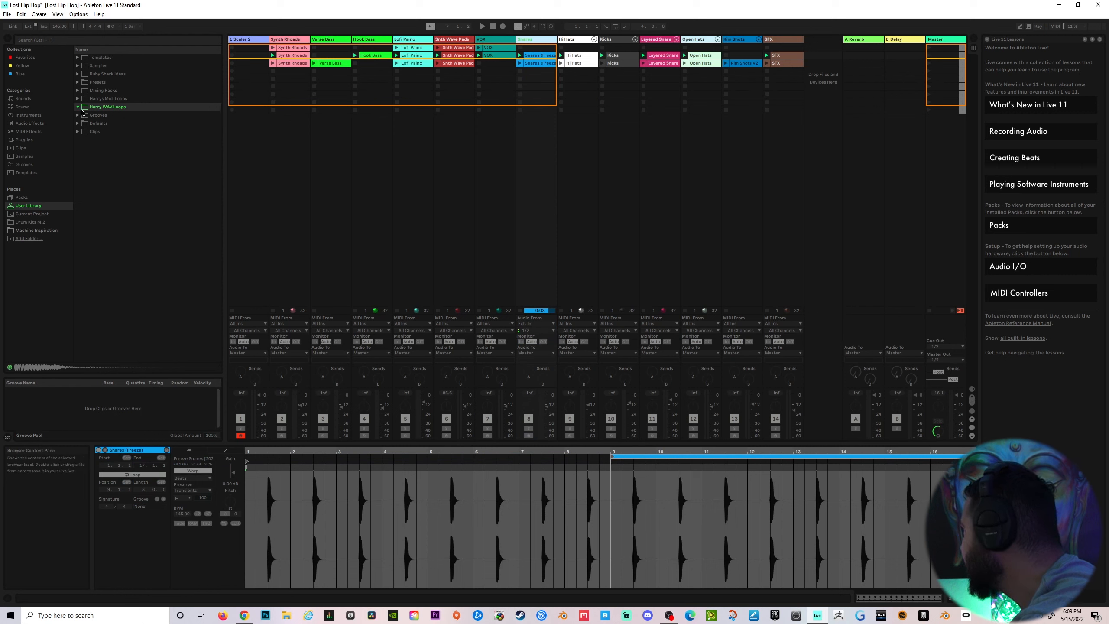
Save the flattened Snares track into the WAV Loops folder of the User Library and delete the track from the set.
left_click(163, 109)
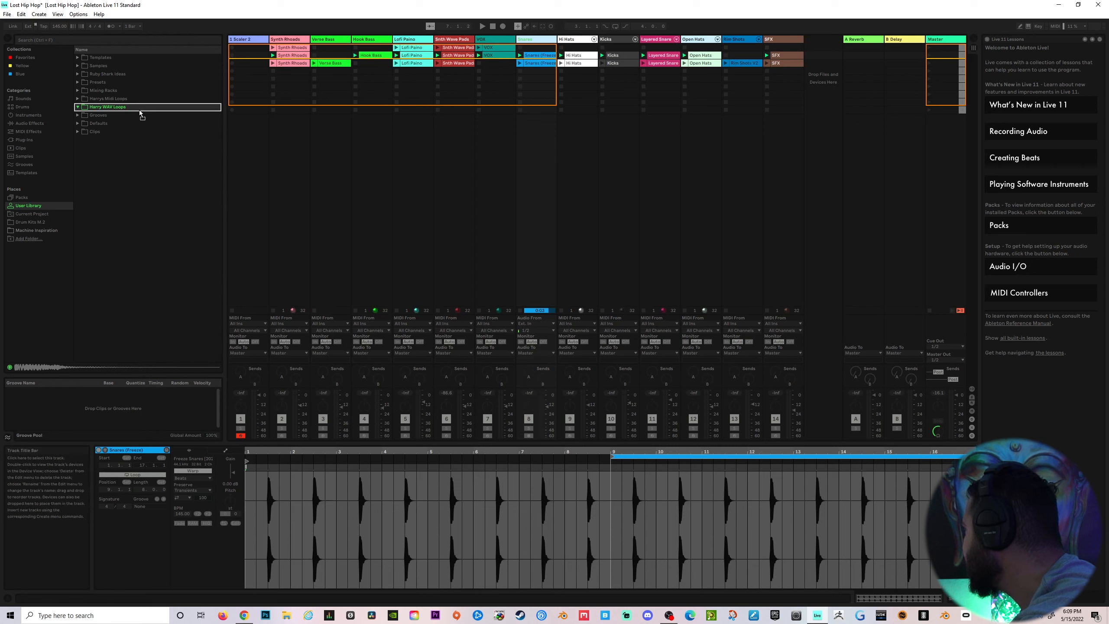
left_click_drag(140, 112, 137, 111)
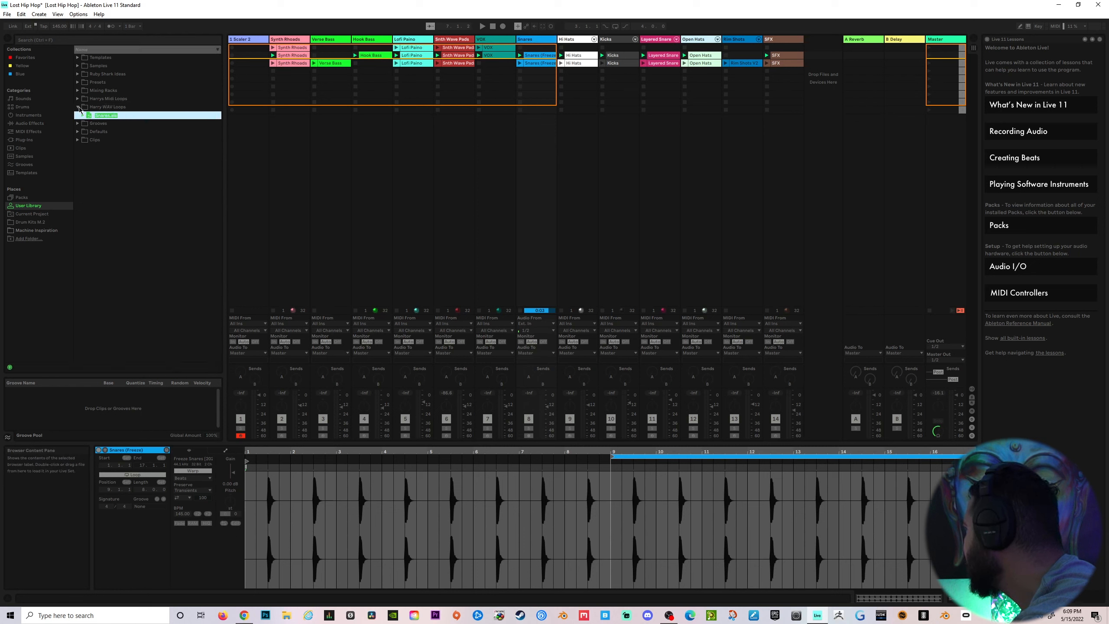
left_click(548, 42)
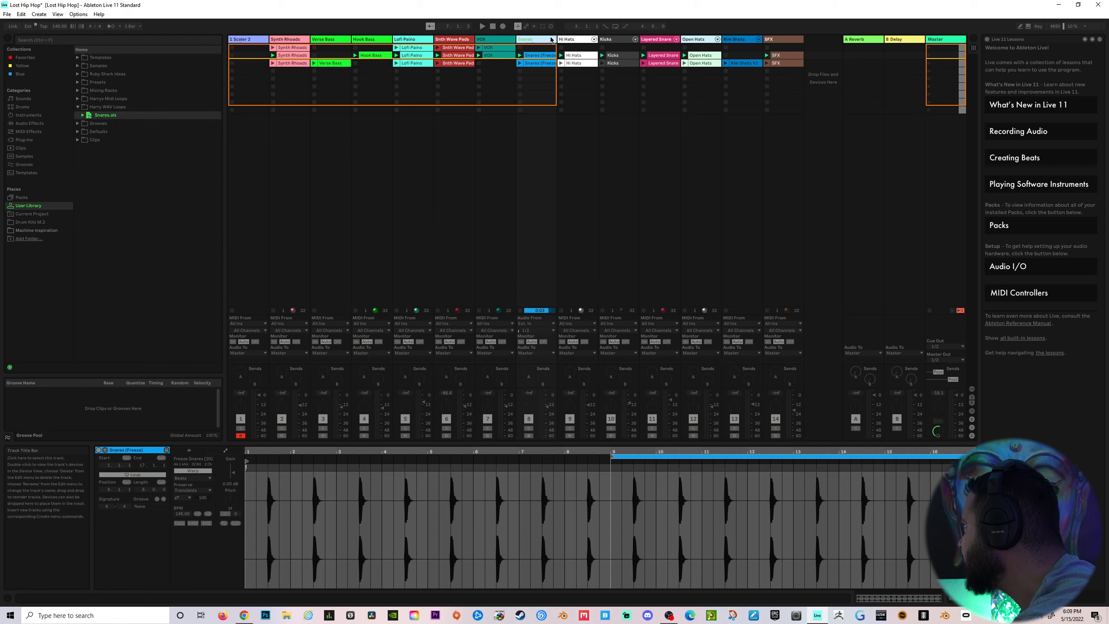
key("Delete")
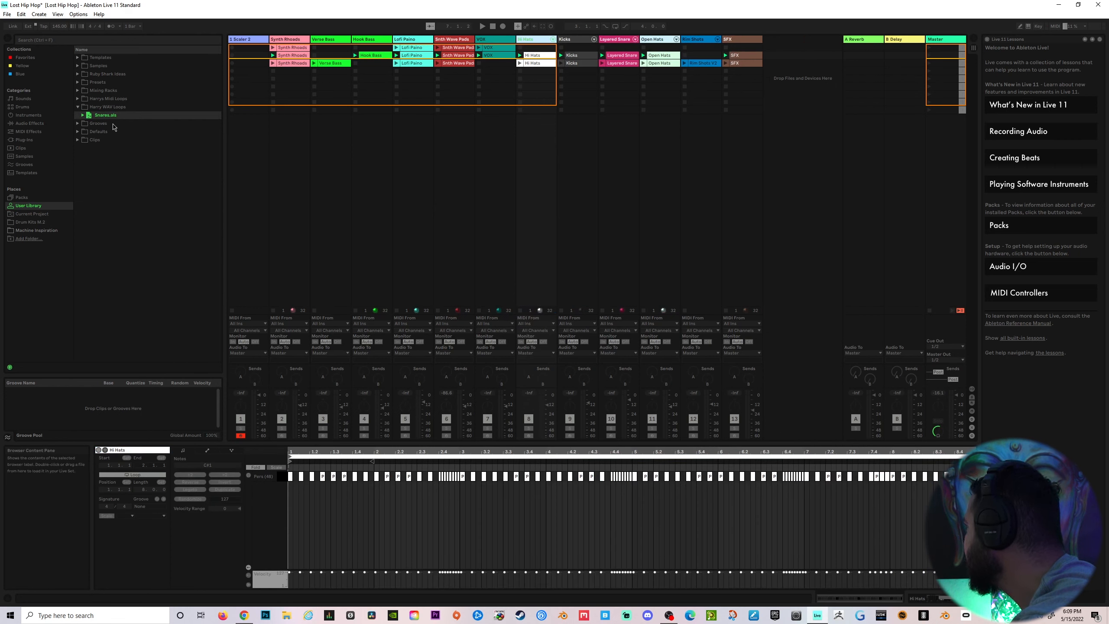
Load Snares.als from the WAV Loops folder as a new track and launch its second-scene clip with the session playing.
left_click_drag(105, 117, 785, 117)
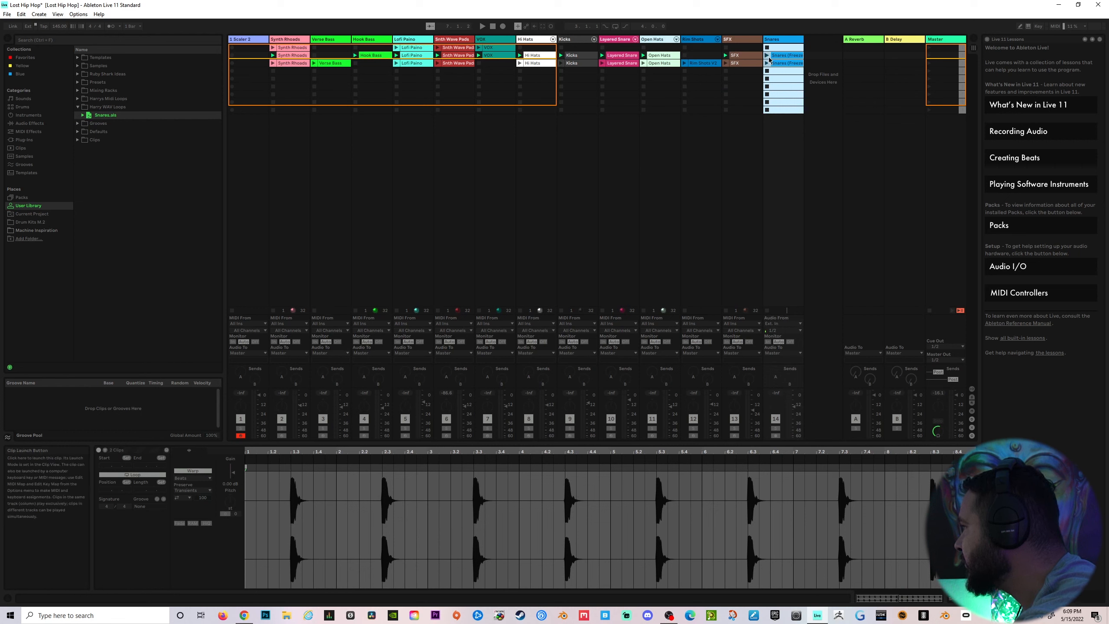
key("space")
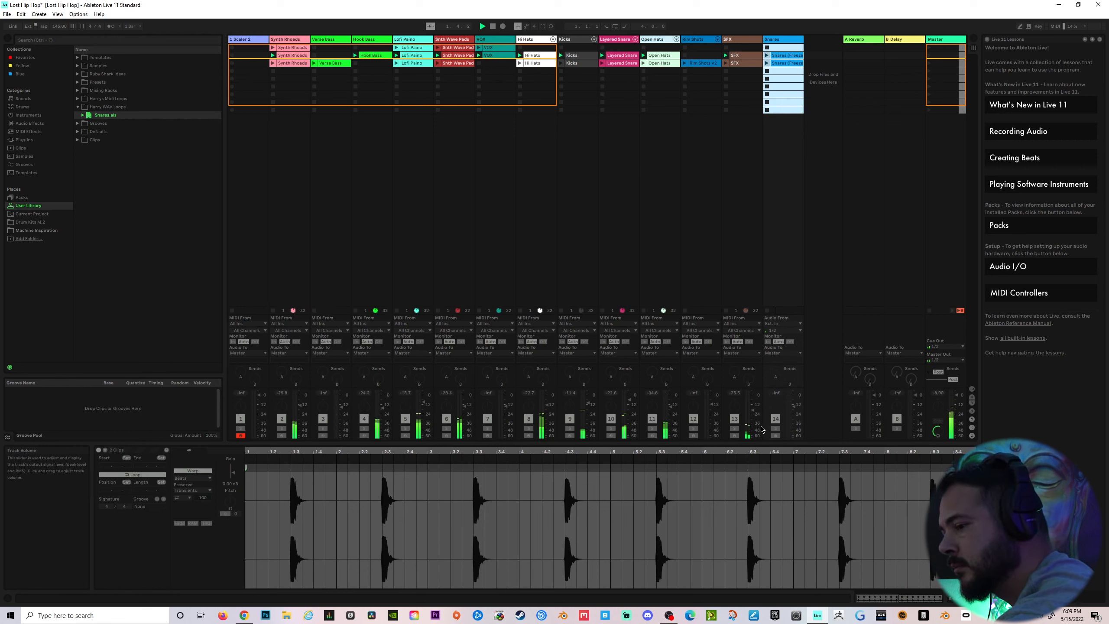
left_click(766, 55)
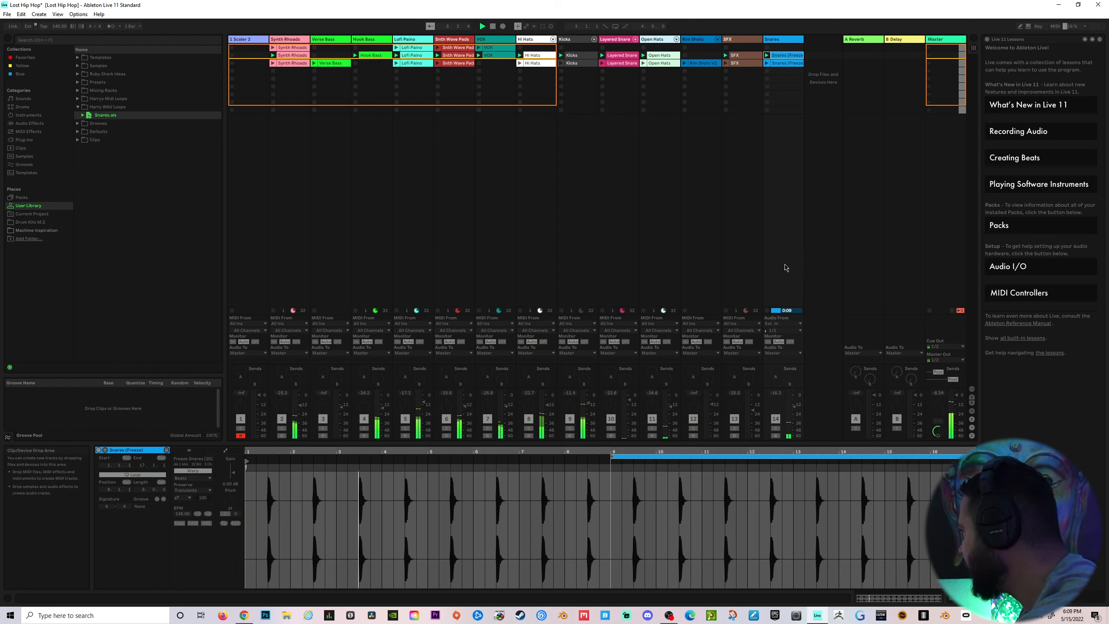
Stop the session playback and select the loaded Snares audio track.
key("space")
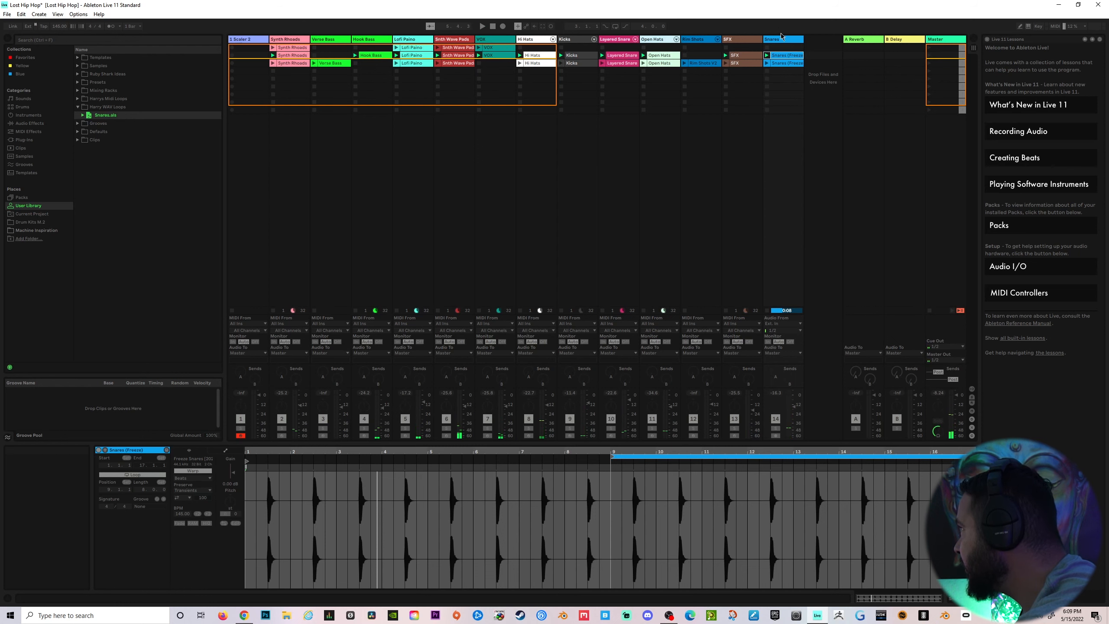
left_click(789, 40)
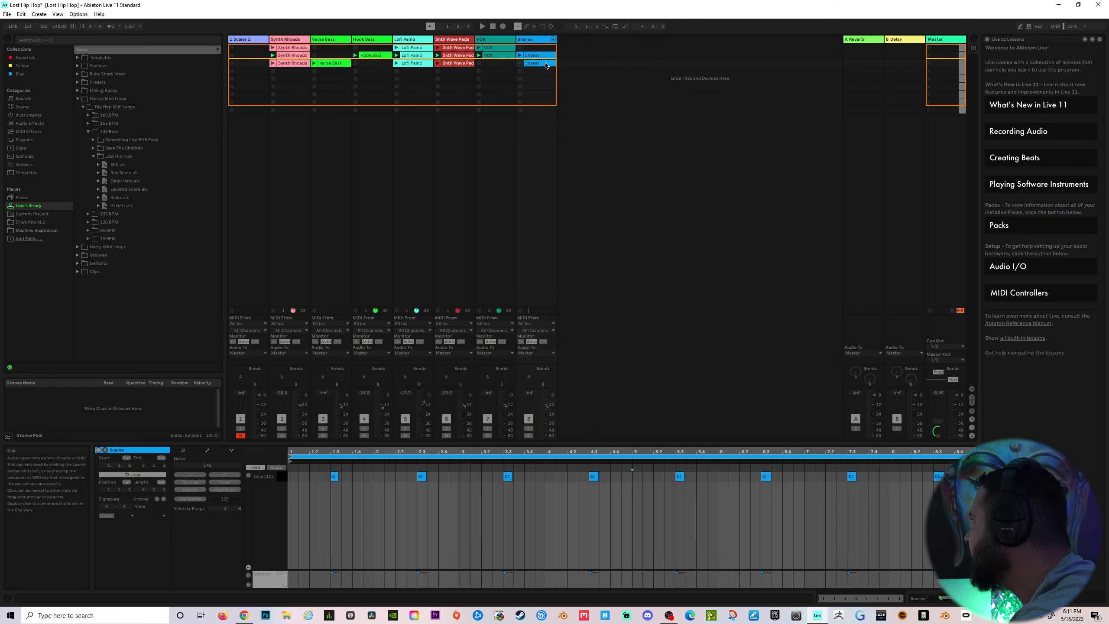
Rename the lower clip on the Snares MIDI track as Snares 2.
left_click(546, 65)
key("ctrl+r")
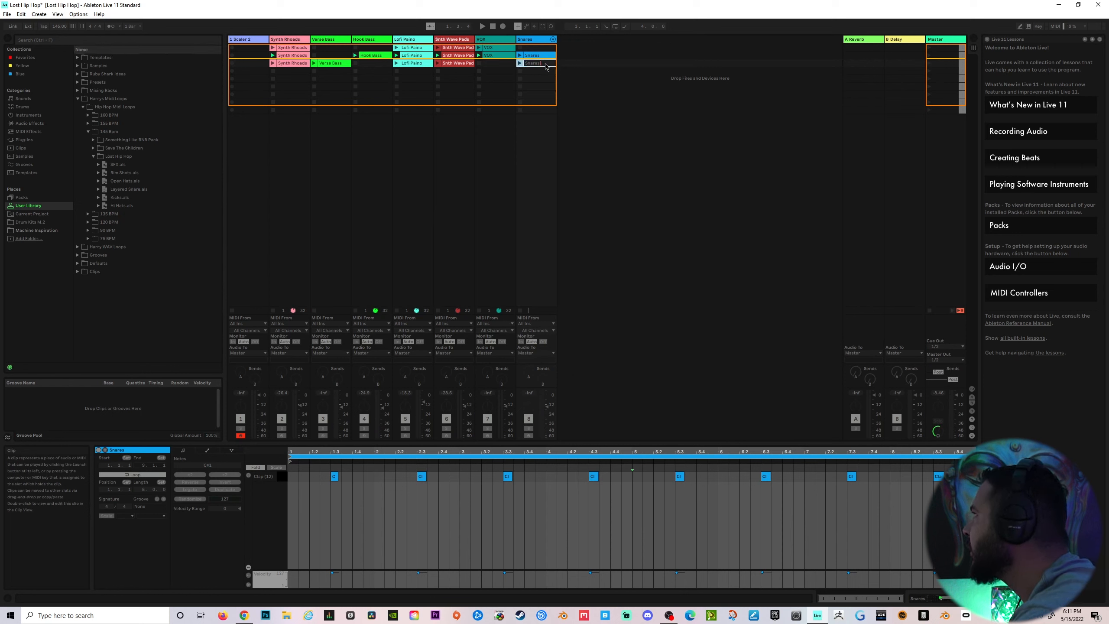
type("2")
left_click(646, 46)
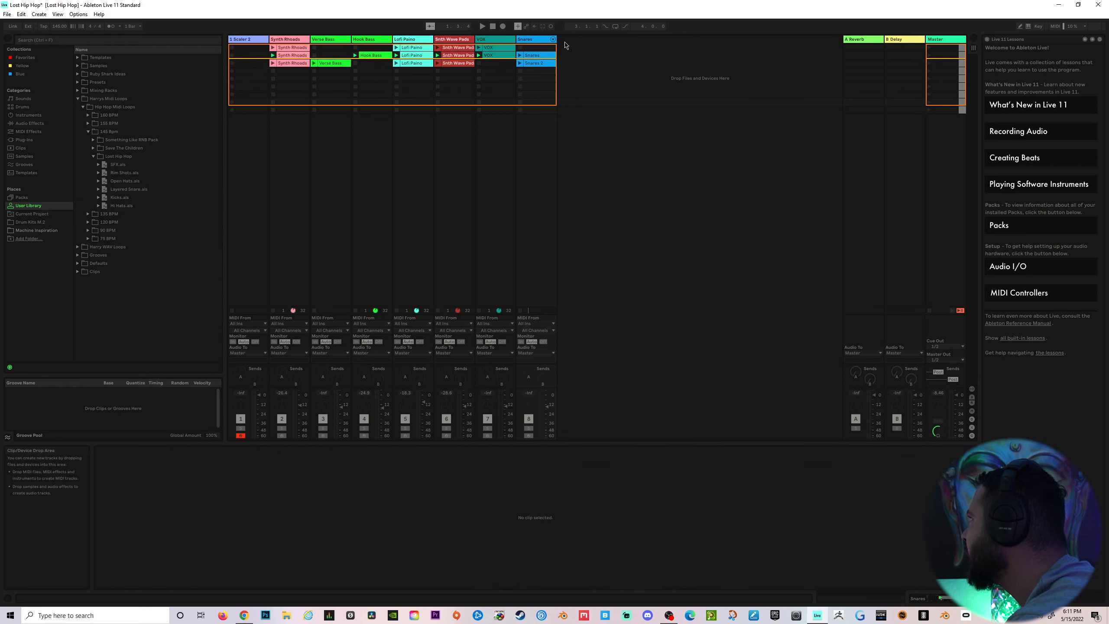
Save the Snares track into the Lost Hip Hop folder of the User Library and expand Snares.als down to its individual clips.
left_click_drag(539, 40, 151, 156)
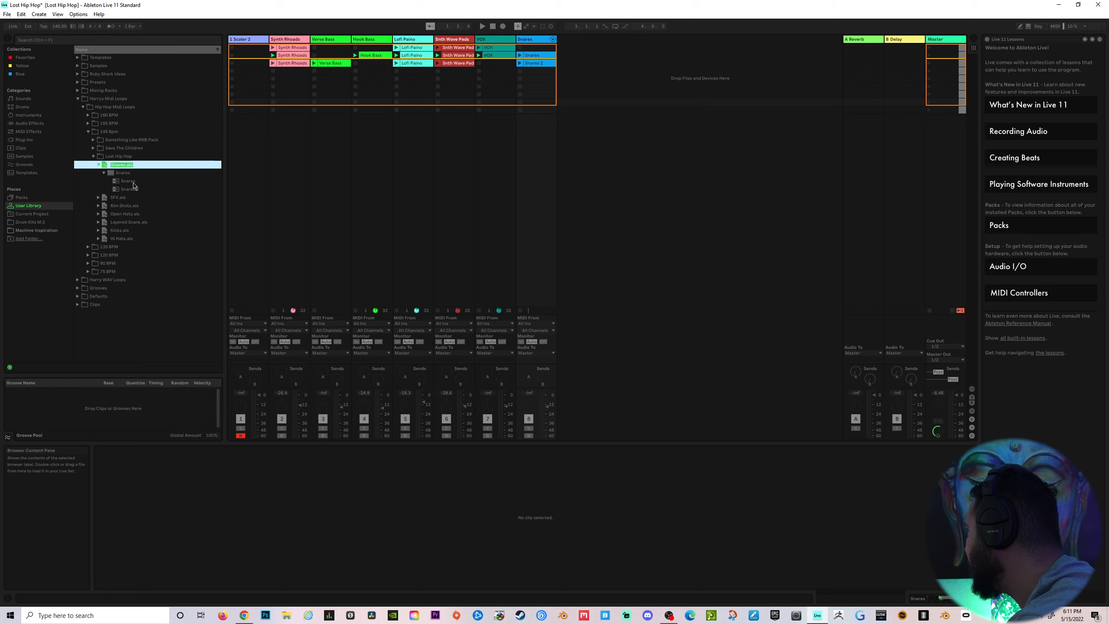
left_click(98, 165)
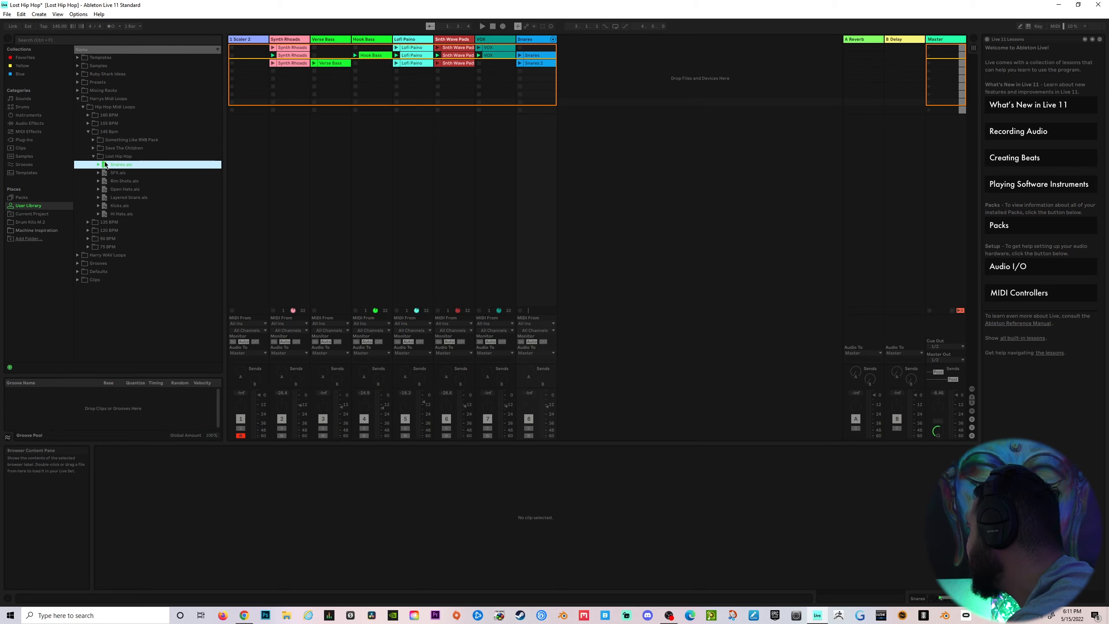
left_click(98, 165)
left_click(103, 173)
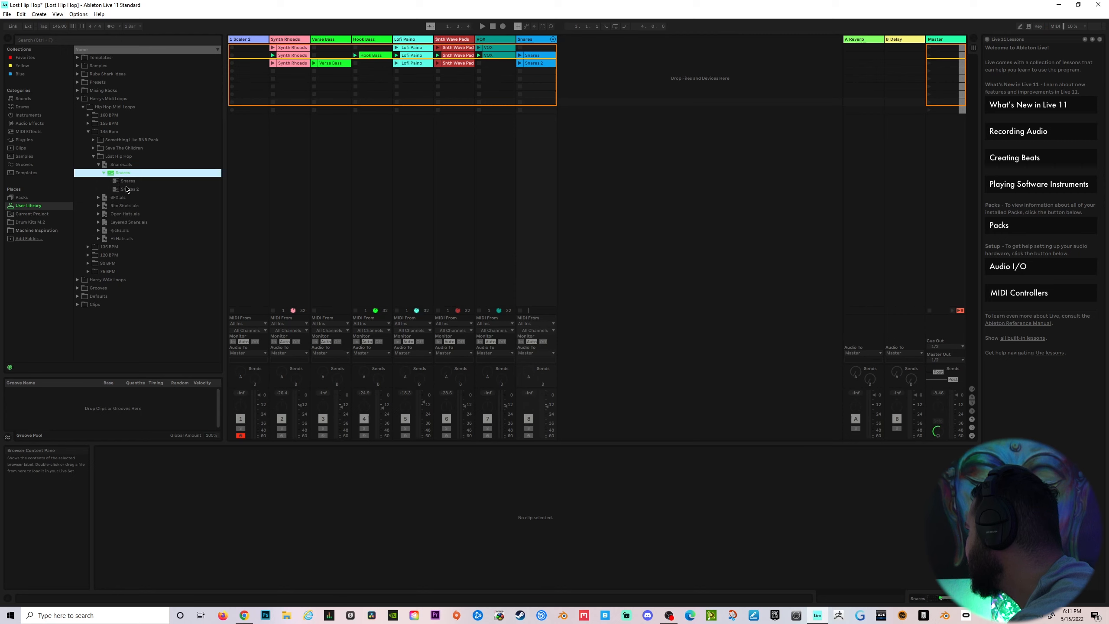
Preview the Snares and Snares 2 clips inside Snares.als and raise the cue volume.
left_click(126, 184)
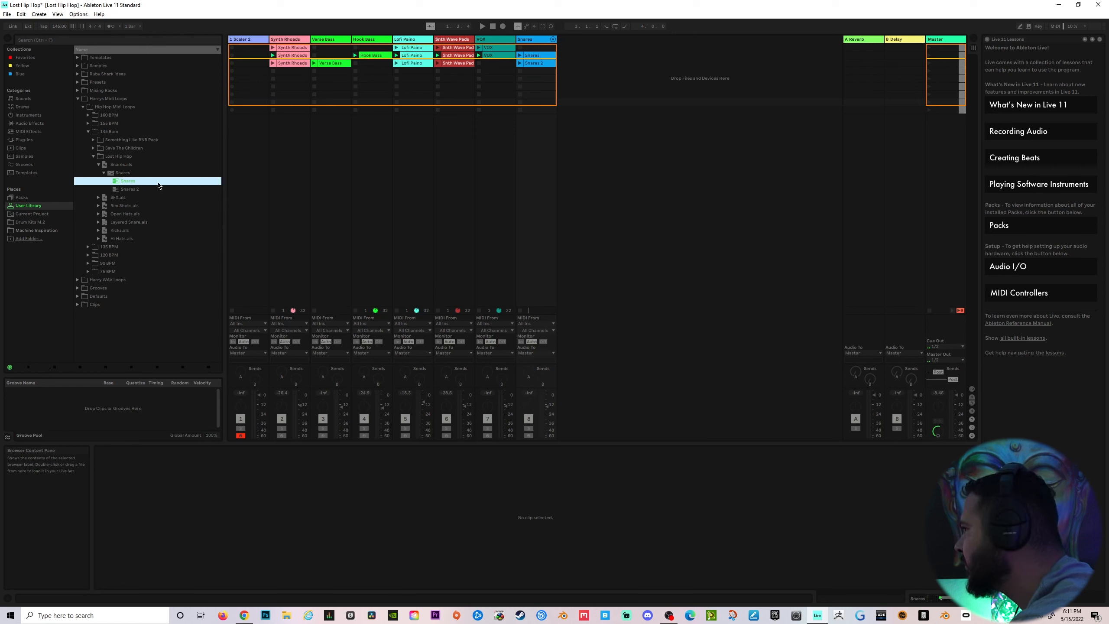
left_click_drag(938, 431, 937, 389)
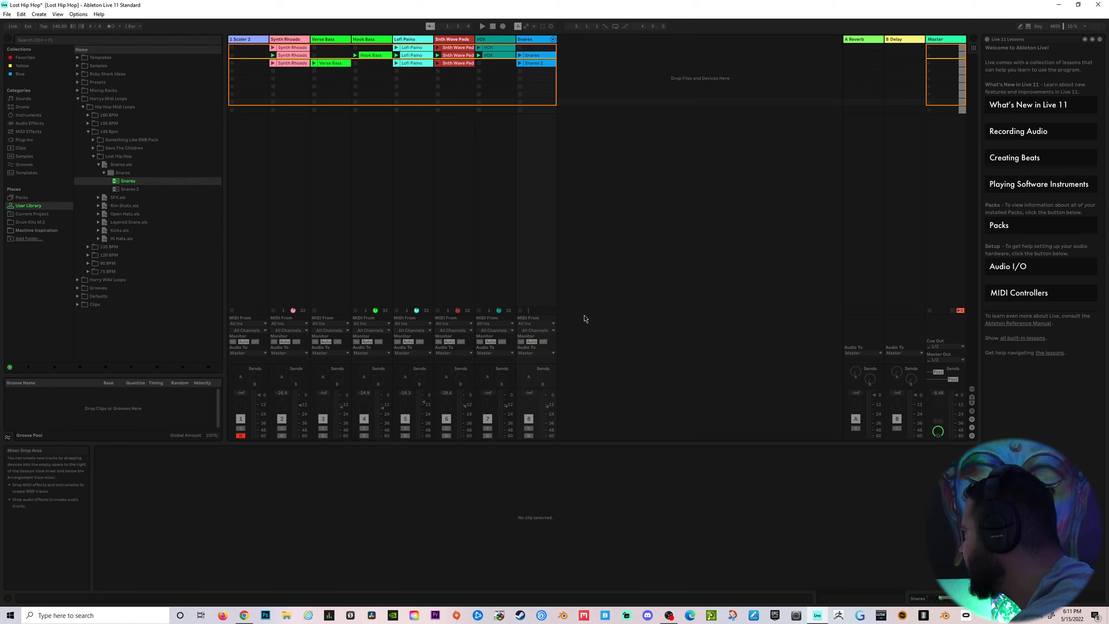
left_click(128, 181)
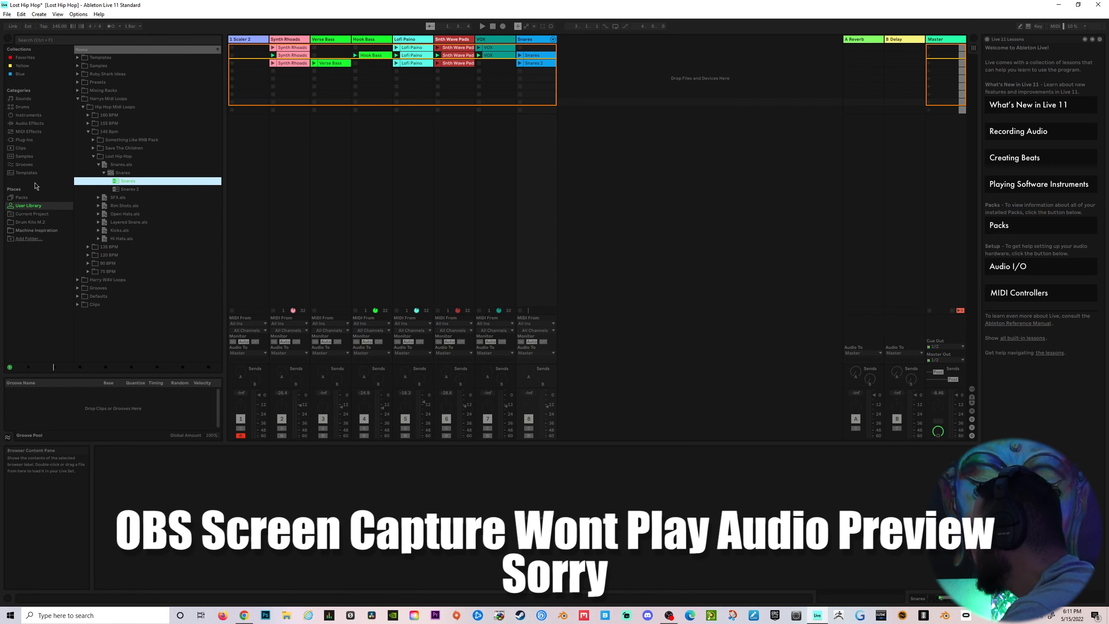
left_click(126, 190)
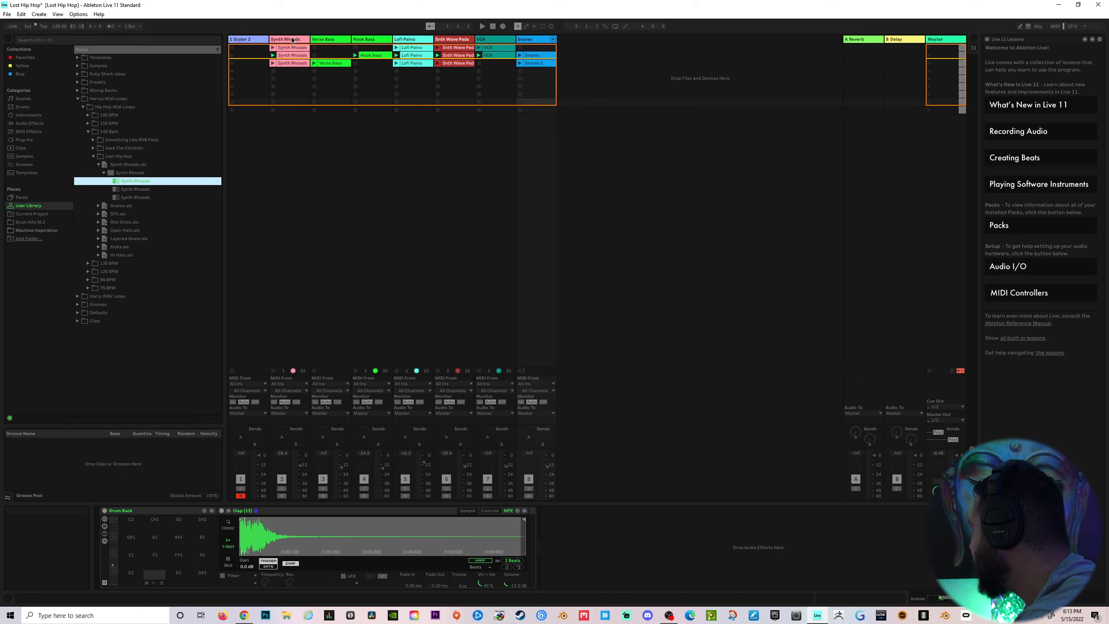
left_click(292, 76)
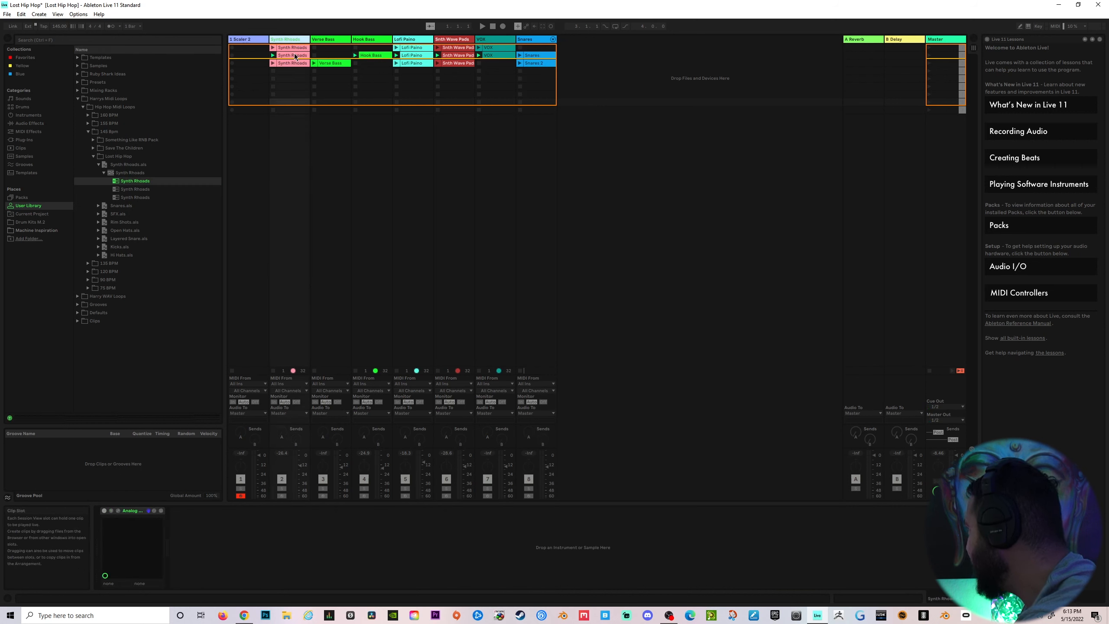
right_click(286, 40)
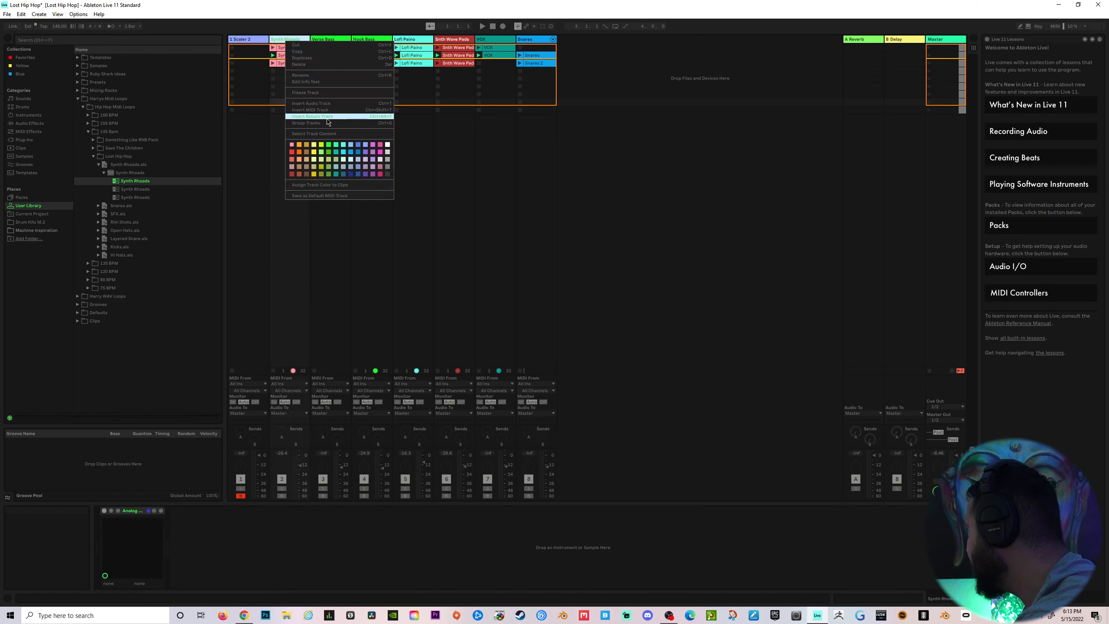
left_click(524, 138)
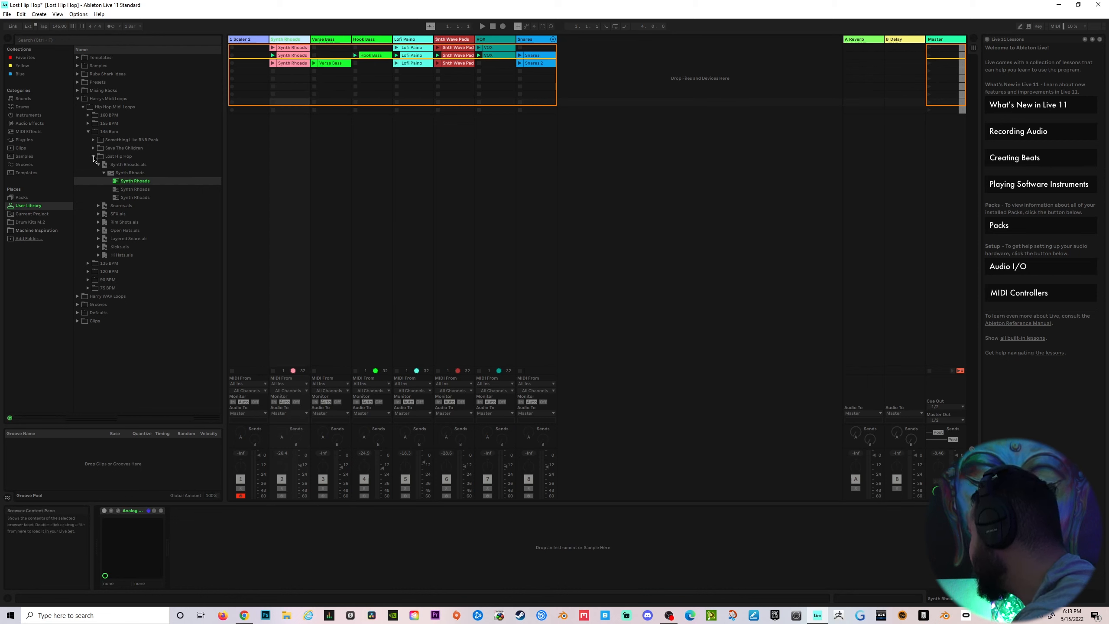
Delete Synth Rhoads.als from the Lost Hip Hop folder and collapse that folder.
left_click(123, 165)
key("Delete")
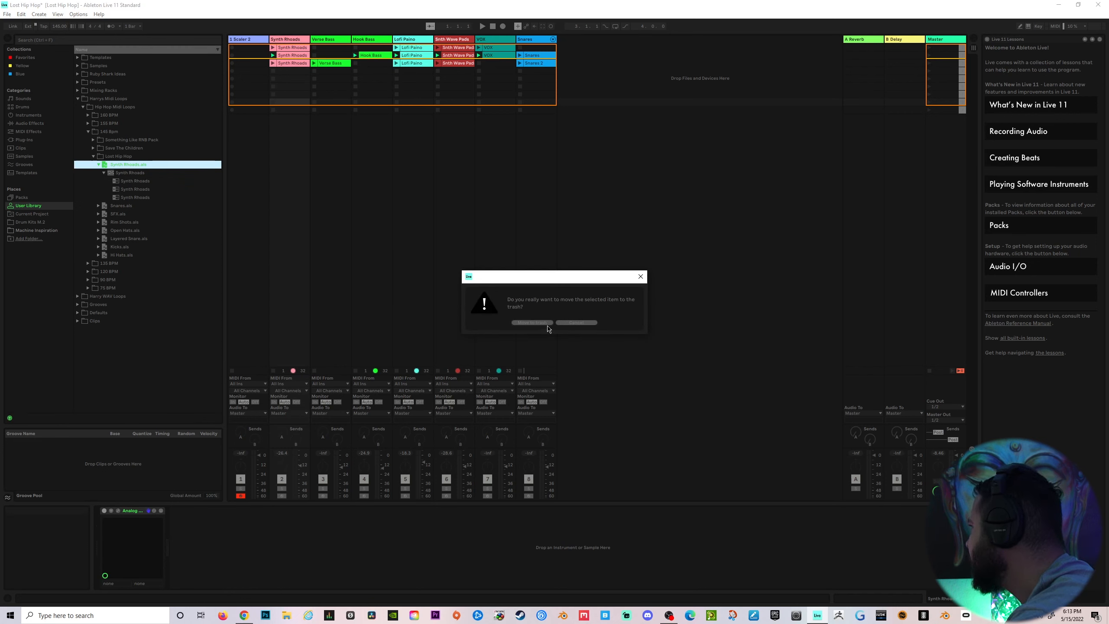
left_click(546, 324)
left_click(94, 156)
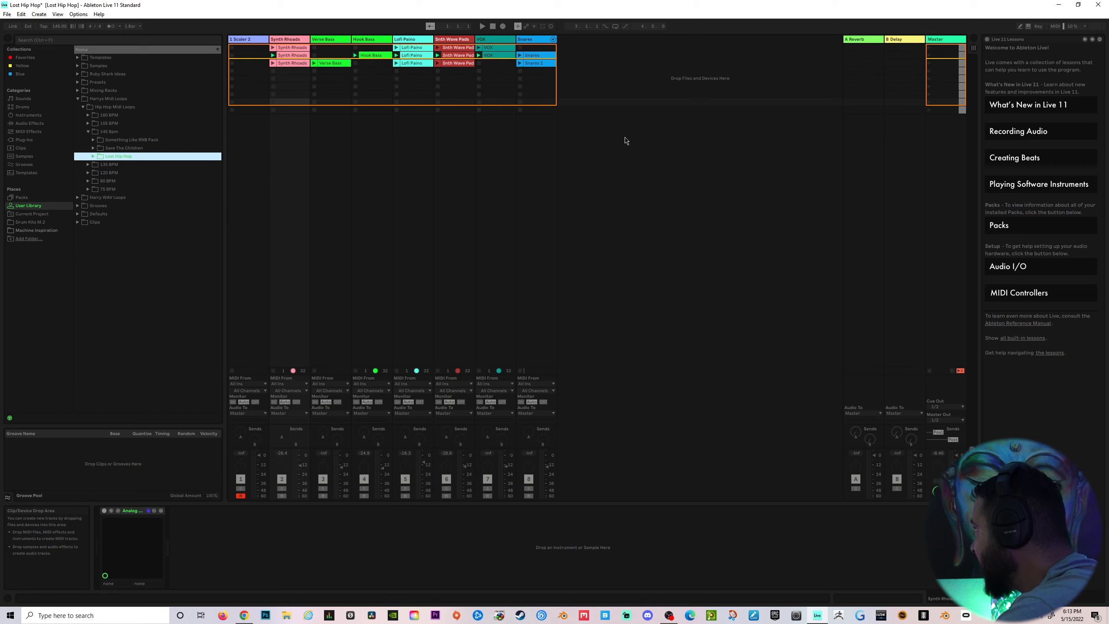
Select the Snares MIDI track in the session.
left_click(554, 40)
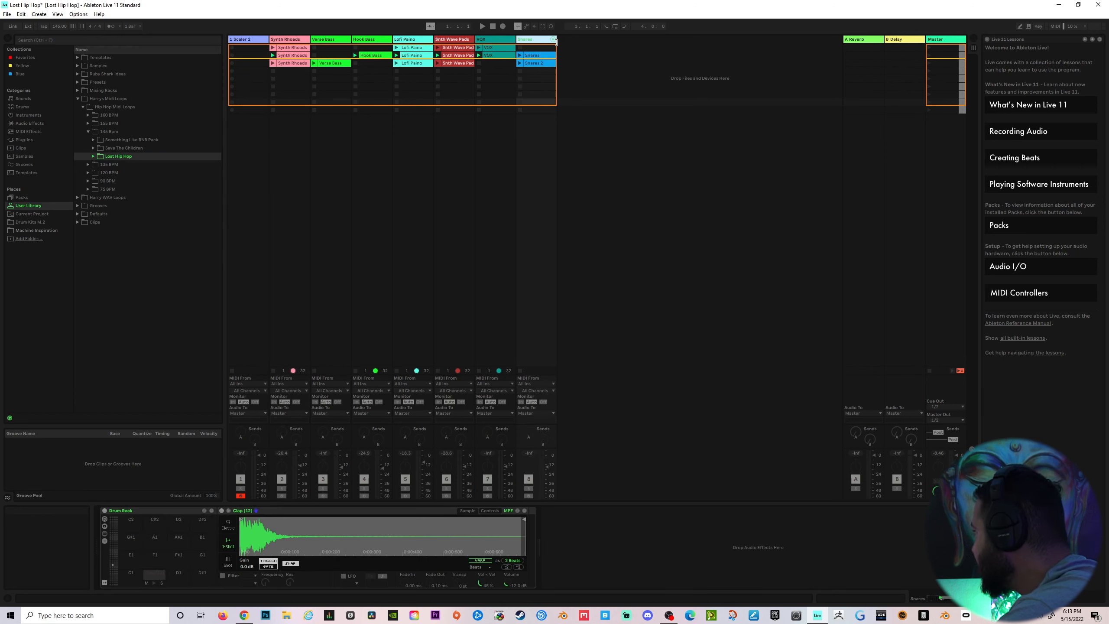